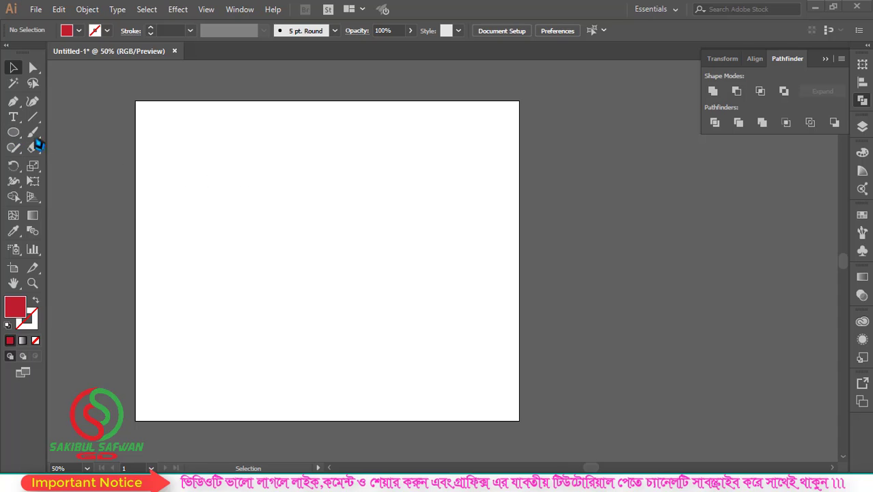
# - Bring up the shape tool group in the toolbar to reach the Ellipse Tool
pyautogui.rightClick(13, 132)
# - Draw a small red 72 pt circle for the bird's head
pyautogui.click(89, 166)
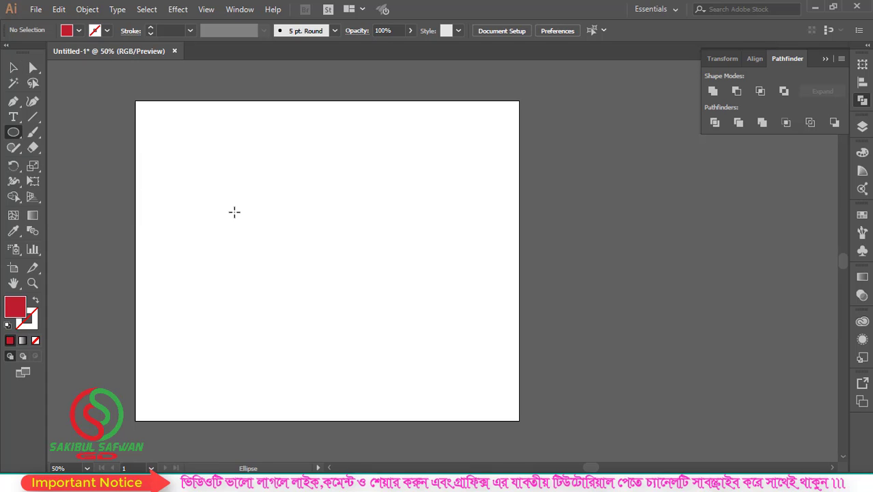
pyautogui.moveTo(255, 207); pyautogui.dragTo(266, 215)
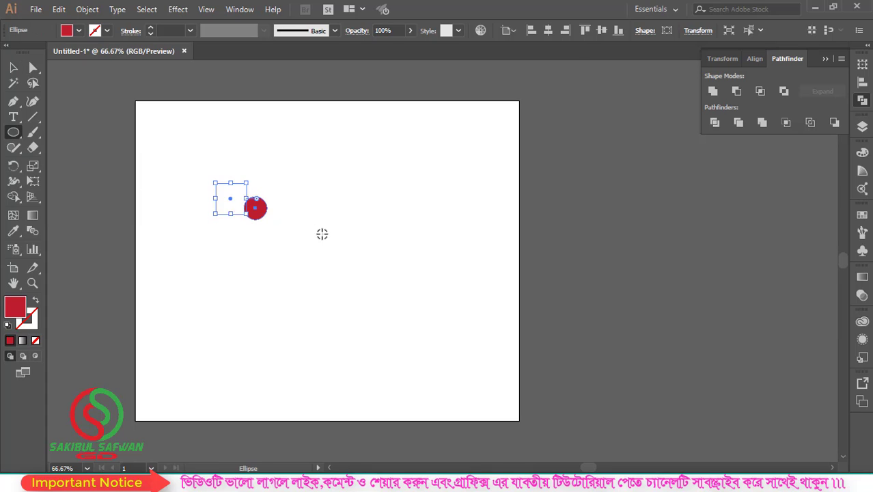
pyautogui.scroll(1, 321, 233)
pyautogui.scroll(1, 322, 233)
pyautogui.click(13, 67)
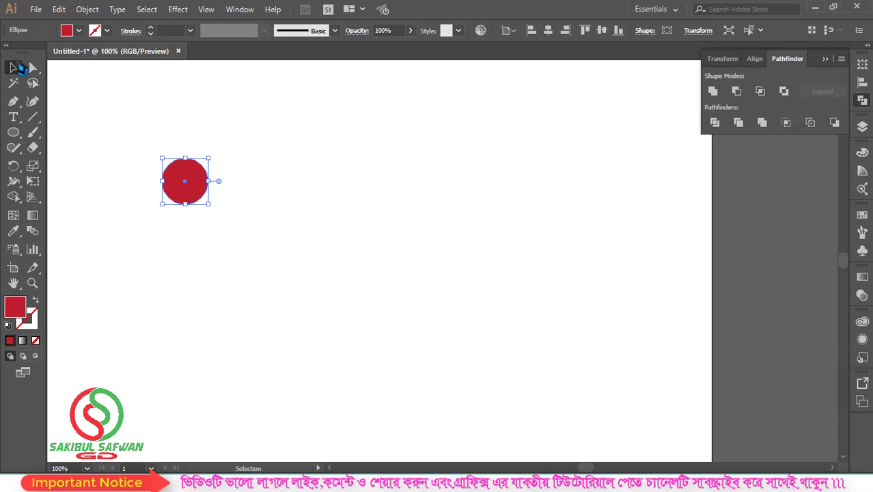
pyautogui.click(321, 163)
# - Draw a closed wedge-shaped back path from the circle's right edge to a tip down-right
pyautogui.moveTo(13, 105); pyautogui.dragTo(69, 100)
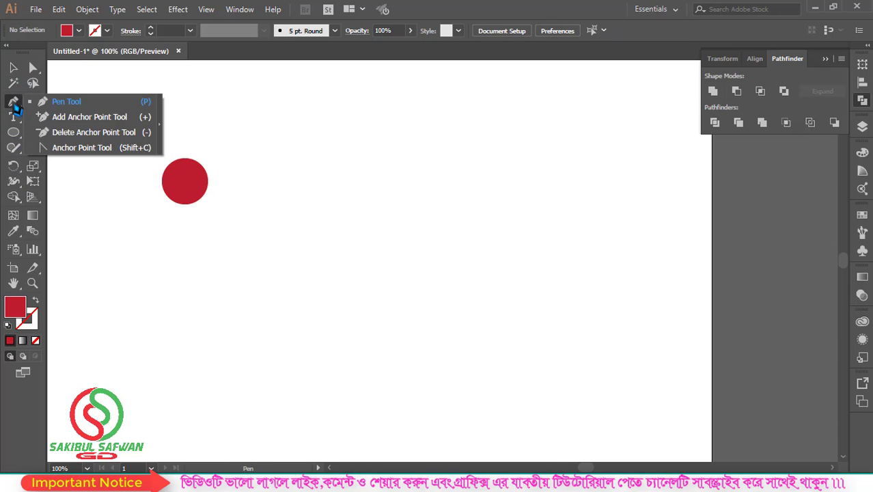
pyautogui.click(208, 179)
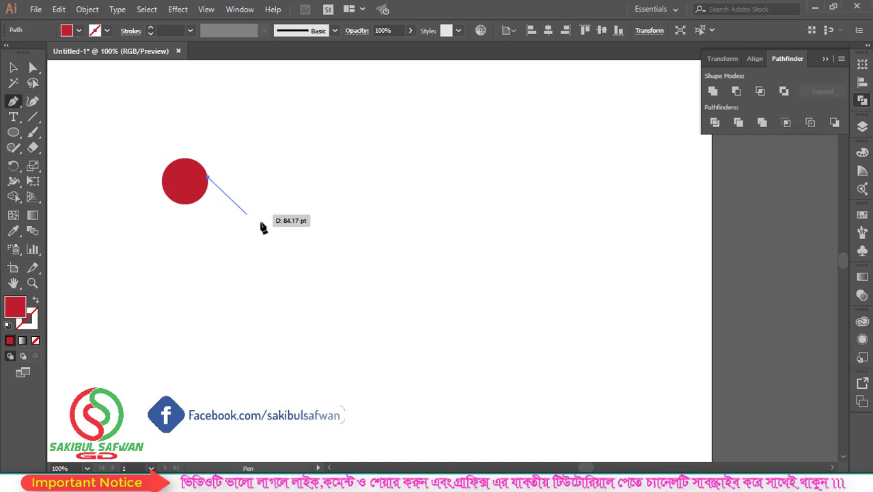
pyautogui.click(300, 219)
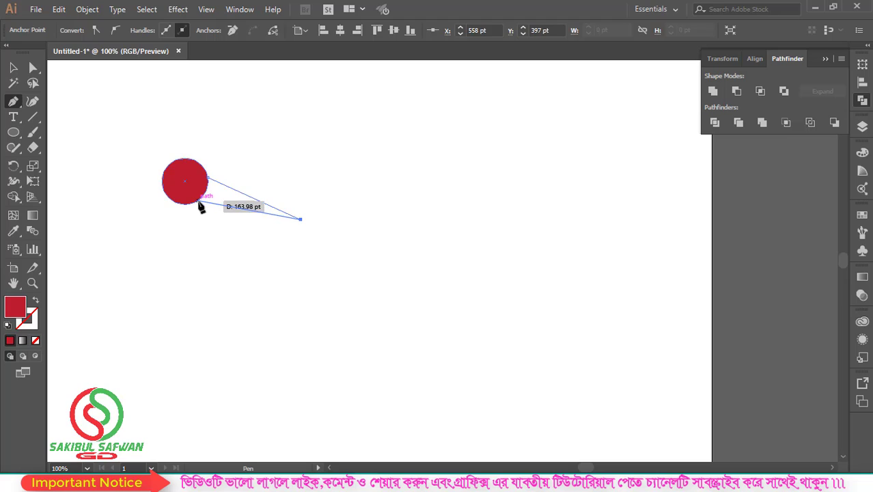
pyautogui.moveTo(198, 202); pyautogui.dragTo(161, 145)
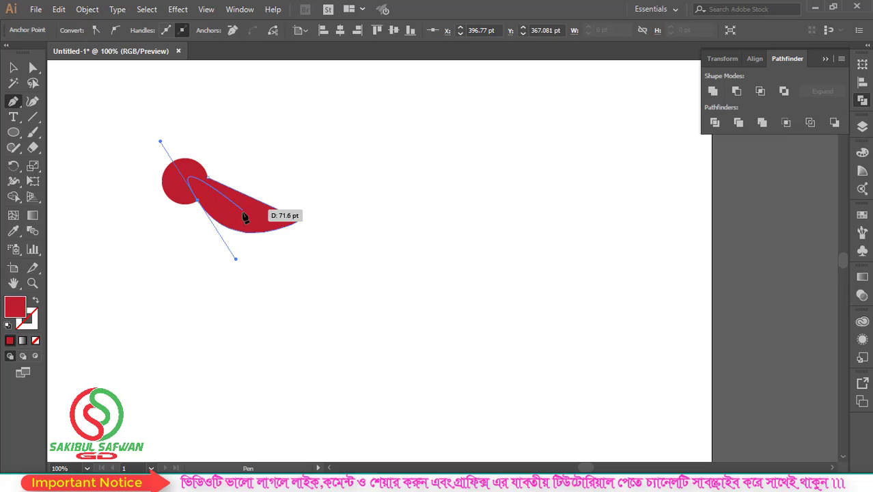
pyautogui.click(199, 202)
pyautogui.click(209, 178)
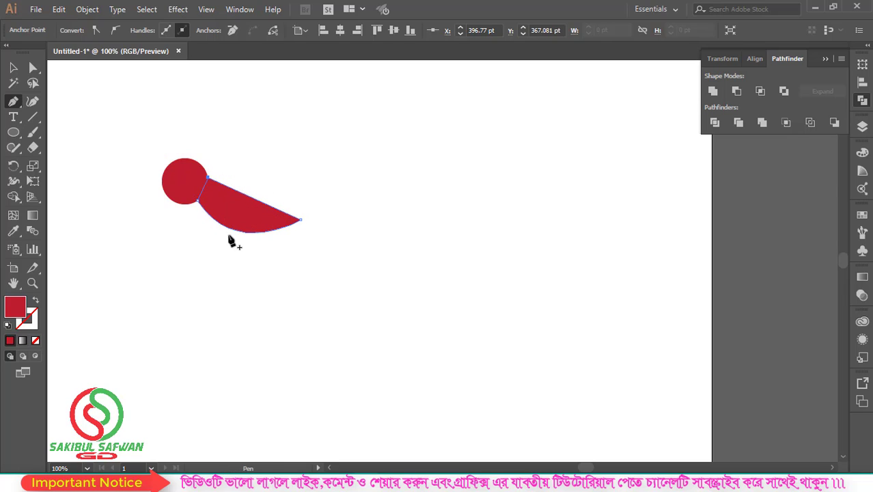
# - Reshape the lower curve of the back shape by adjusting its lower-left point
pyautogui.click(33, 68)
pyautogui.click(198, 201)
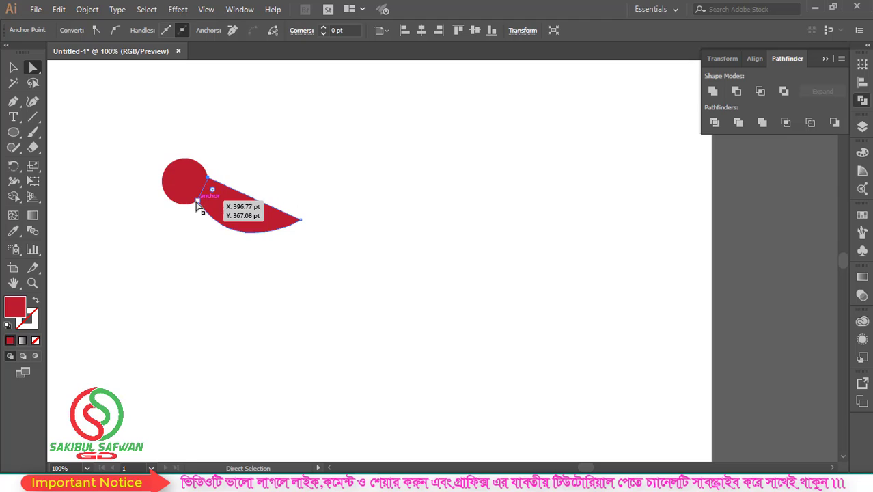
pyautogui.moveTo(234, 260)
pyautogui.mouseDown()
pyautogui.moveTo(245, 266)
pyautogui.moveTo(233, 265)
pyautogui.mouseUp()
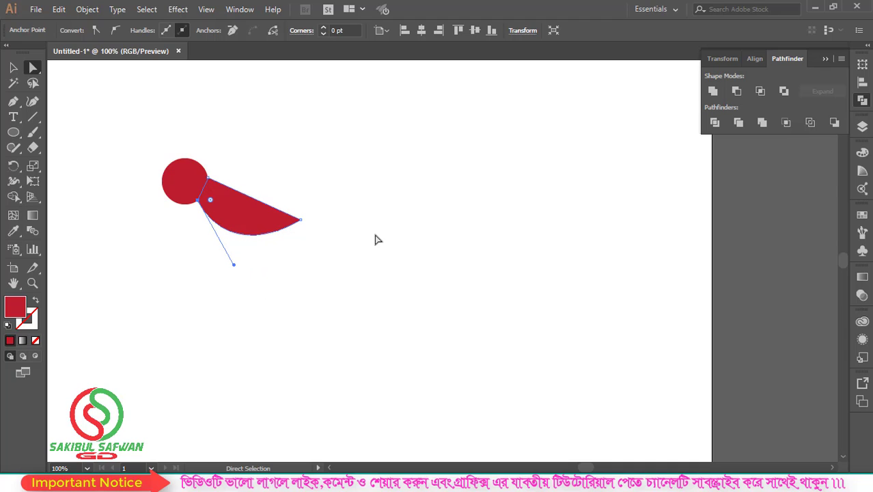
pyautogui.click(13, 67)
pyautogui.click(106, 143)
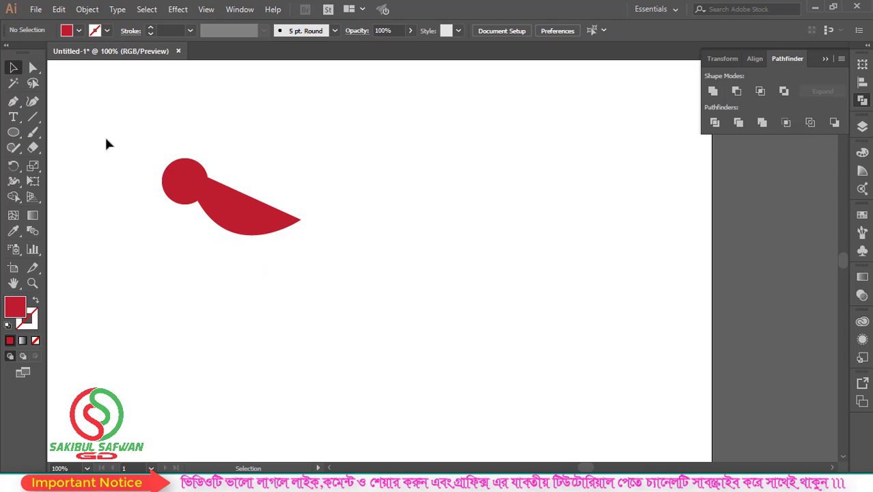
# - Start the belly path at the head's edge and place a sharp-cornered tail tip
pyautogui.click(13, 101)
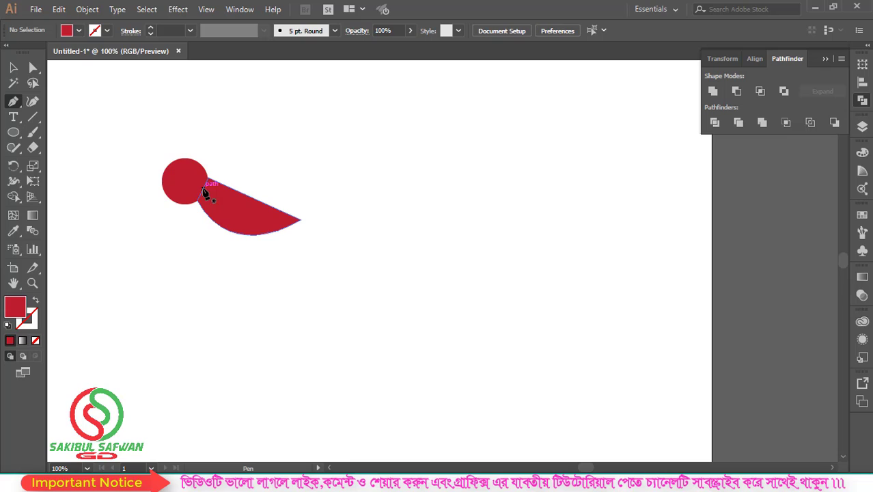
pyautogui.click(202, 187)
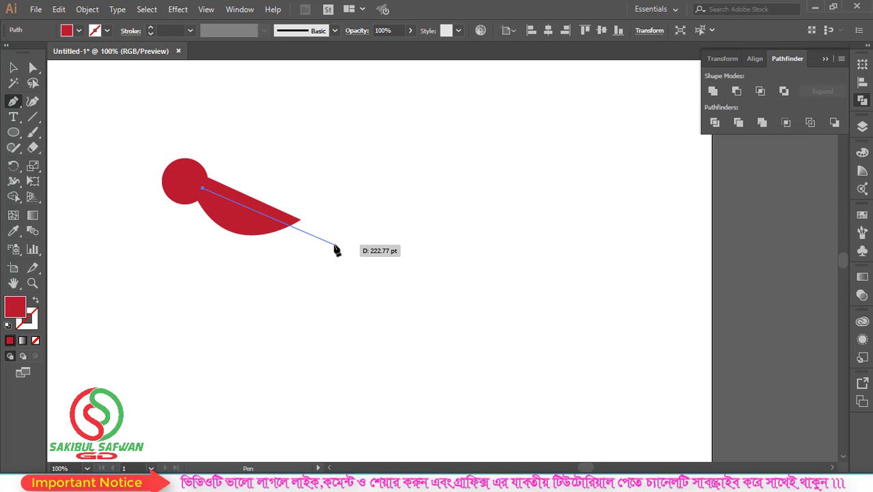
pyautogui.click(341, 247)
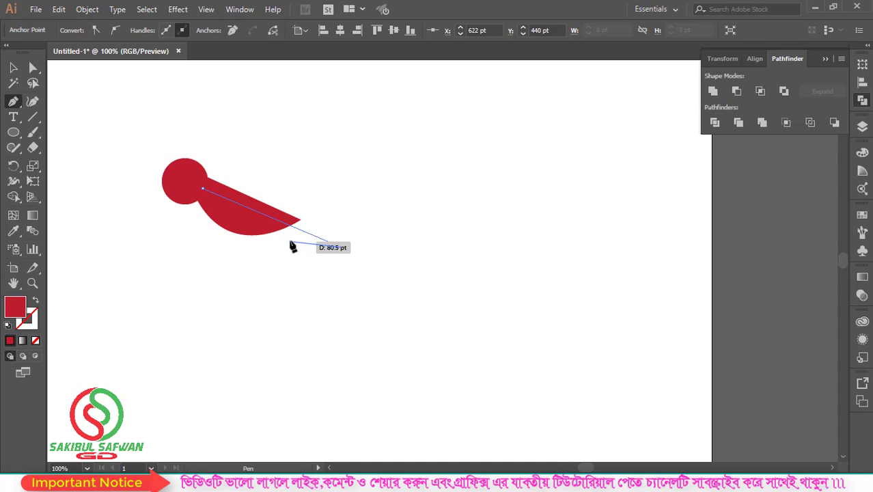
pyautogui.moveTo(287, 237); pyautogui.dragTo(252, 213)
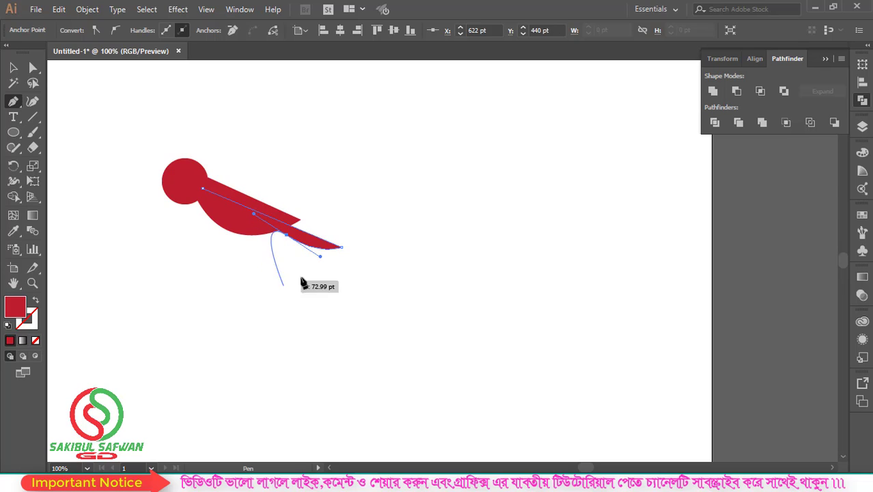
pyautogui.click(288, 236)
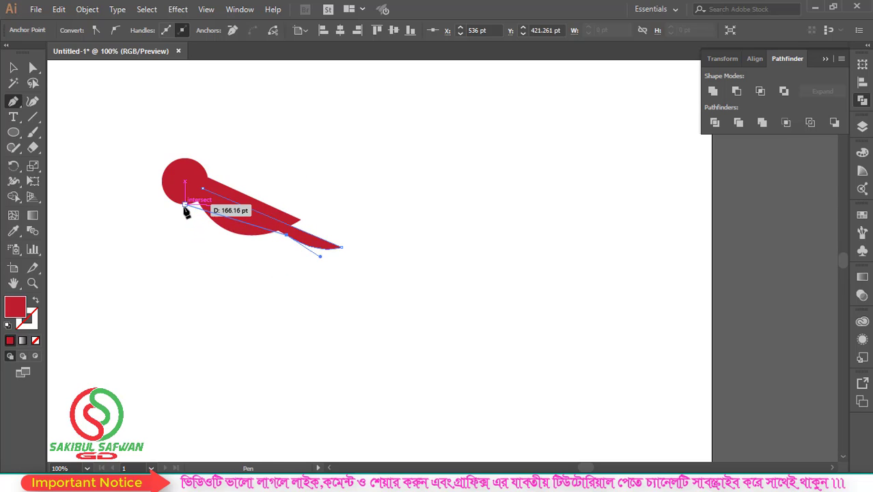
# - Curve the belly under the head and close the belly-and-tail shape
pyautogui.moveTo(184, 205); pyautogui.dragTo(165, 126)
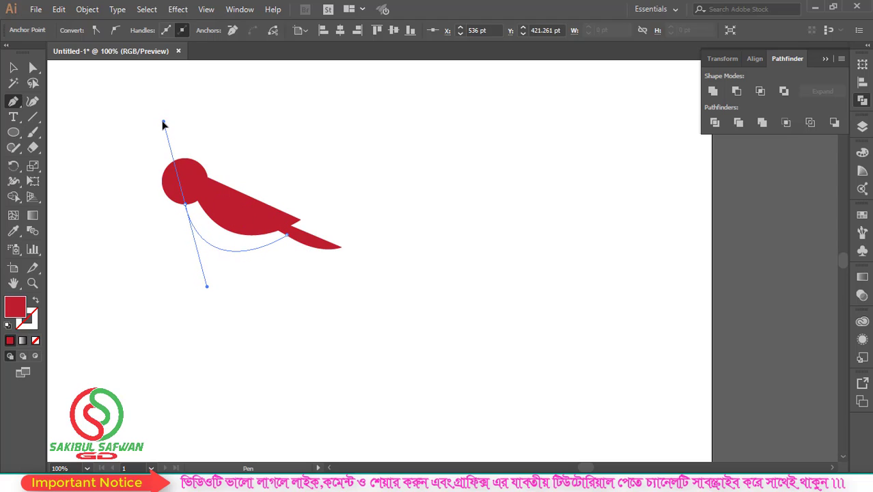
pyautogui.moveTo(164, 124); pyautogui.dragTo(159, 126)
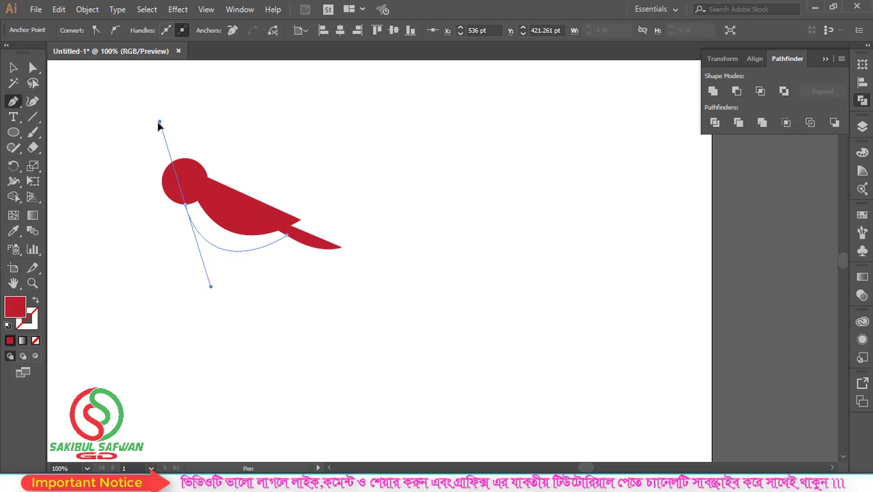
pyautogui.click(185, 203)
pyautogui.click(199, 187)
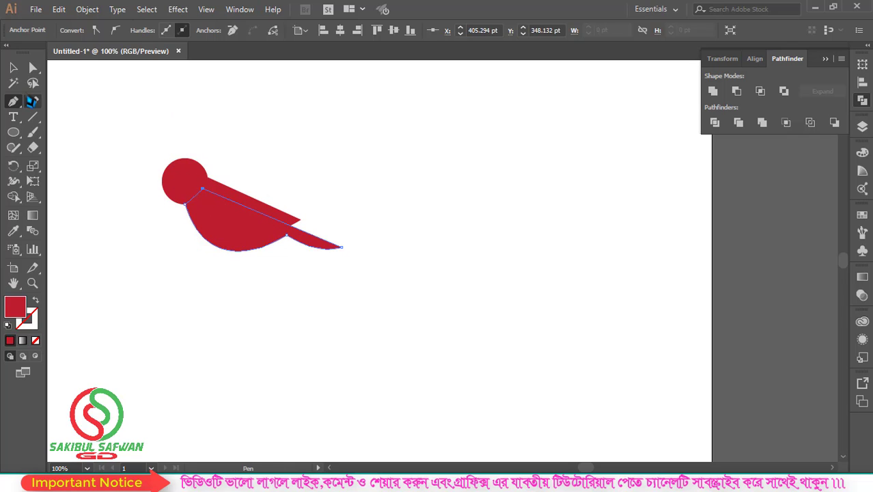
pyautogui.click(13, 67)
pyautogui.click(317, 213)
# - Send the belly shape to the back, behind the wing
pyautogui.rightClick(303, 237)
pyautogui.moveTo(339, 407)
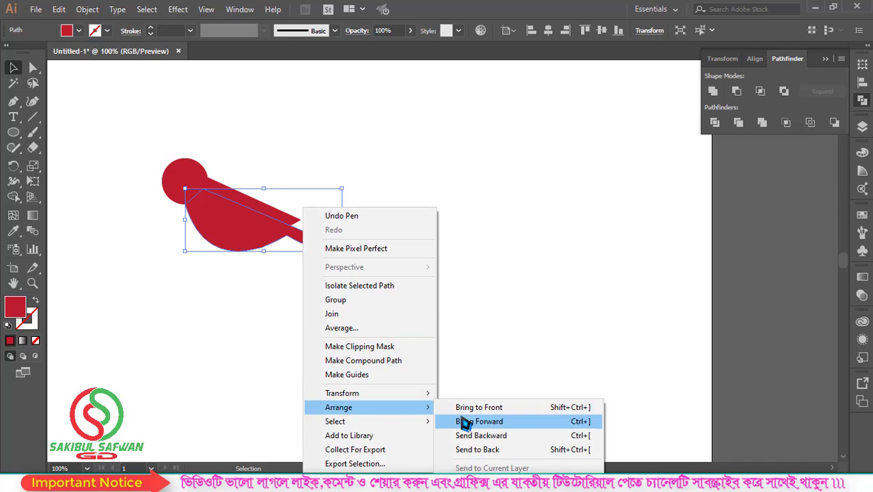
pyautogui.click(476, 449)
pyautogui.click(361, 188)
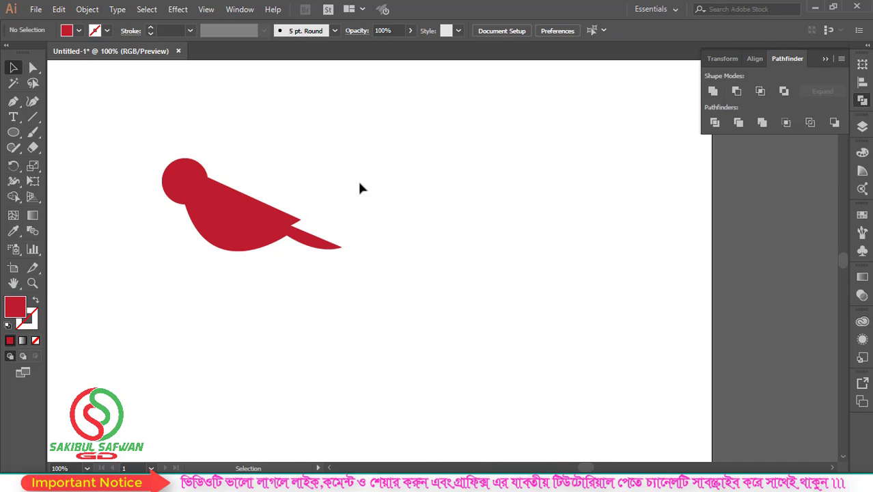
# - Fill the wing shape with a brighter red from the Fill swatches
pyautogui.click(289, 224)
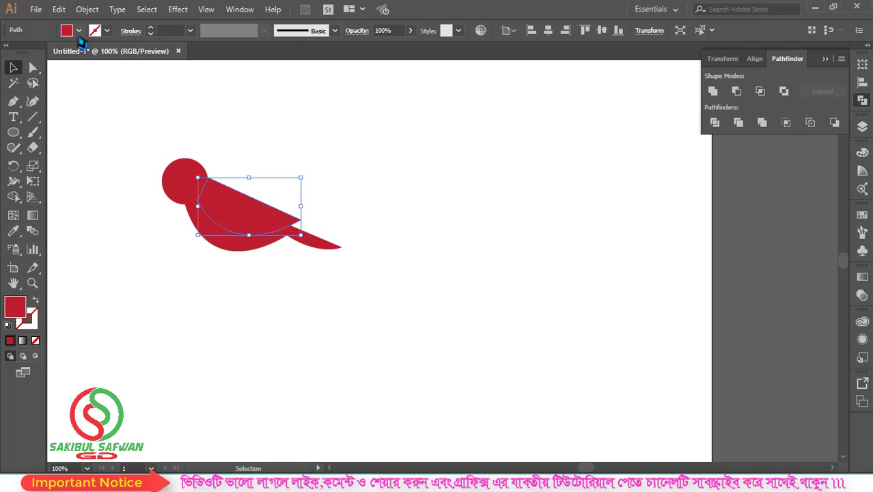
pyautogui.click(79, 31)
pyautogui.click(44, 52)
pyautogui.click(405, 196)
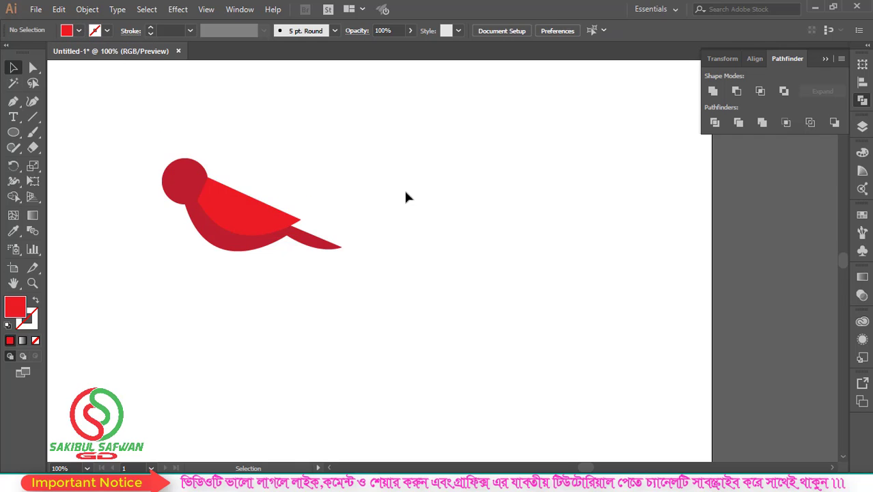
pyautogui.scroll(1, 172, 208)
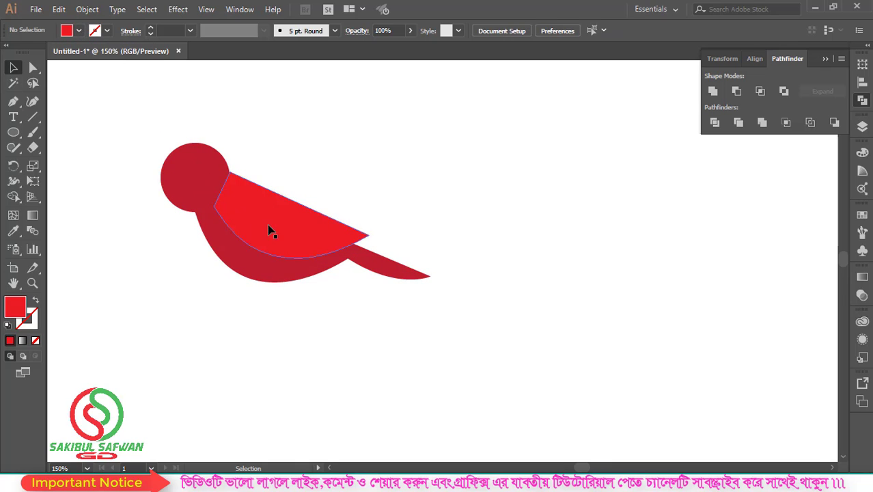
# - Shrink the head circle slightly to 68 pt
pyautogui.click(194, 185)
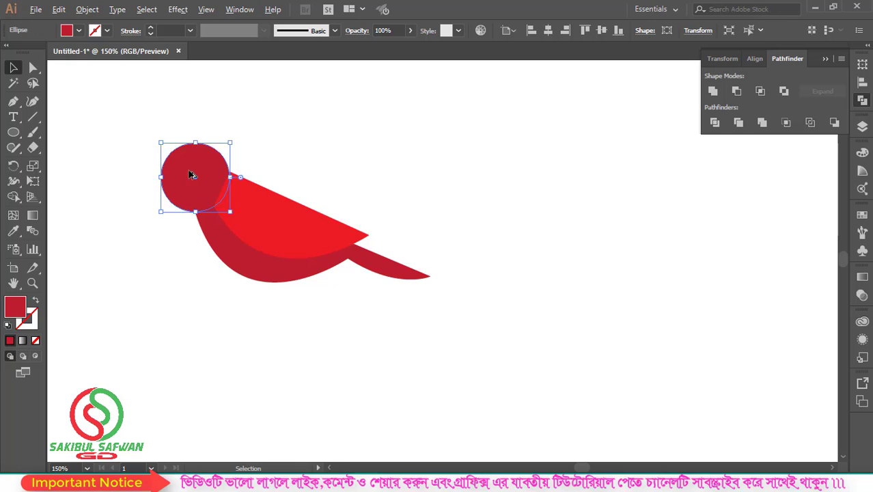
pyautogui.scroll(1, 205, 167)
pyautogui.scroll(2, 219, 164)
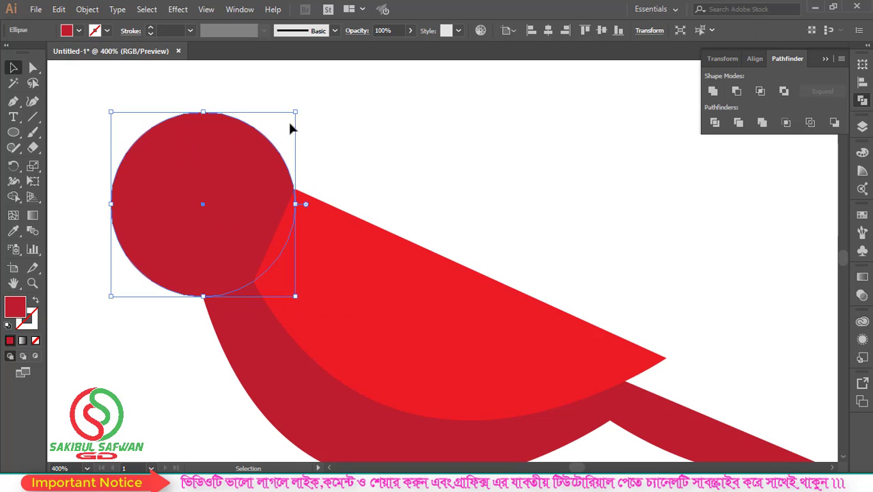
pyautogui.moveTo(295, 113); pyautogui.dragTo(292, 115)
pyautogui.scroll(-2, 178, 193)
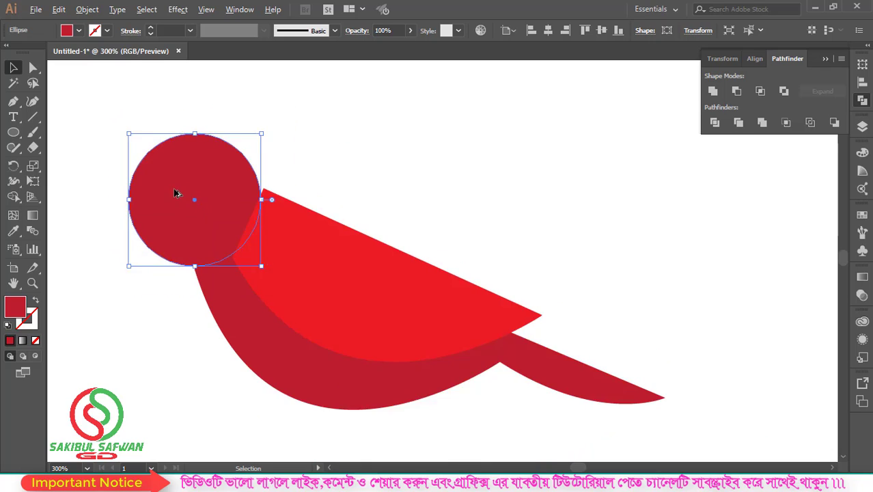
pyautogui.click(298, 161)
# - Copy the head circle, paste it in front, and enlarge the copy to about 75.67 pt
pyautogui.hscroll(-1, 165, 156)
pyautogui.scroll(1, 166, 156)
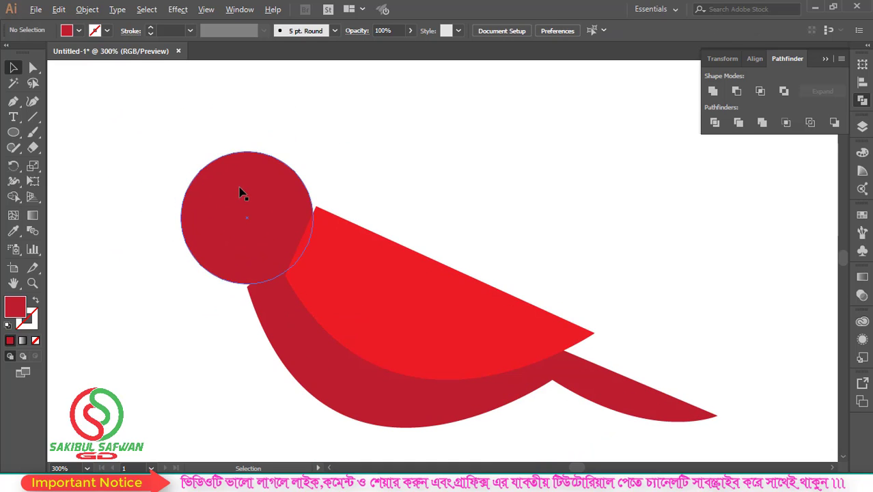
pyautogui.moveTo(518, 176); pyautogui.dragTo(450, 142)
pyautogui.click(193, 172)
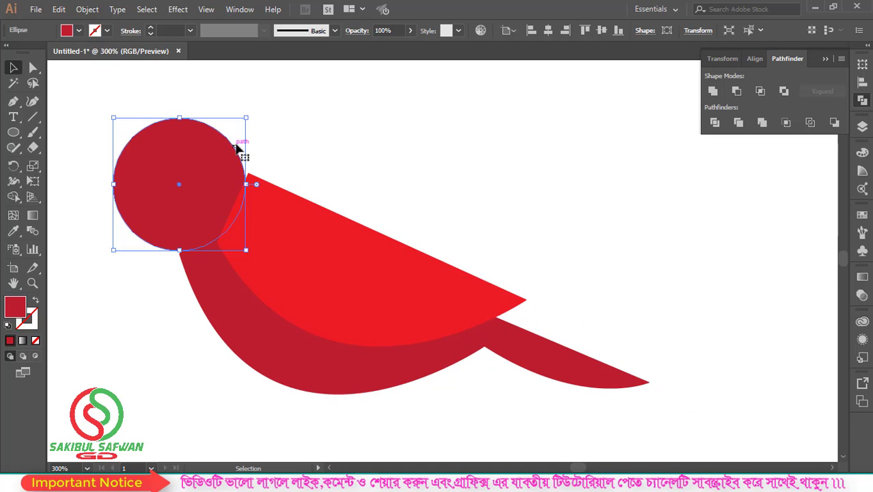
pyautogui.press('a')
pyautogui.click(59, 9)
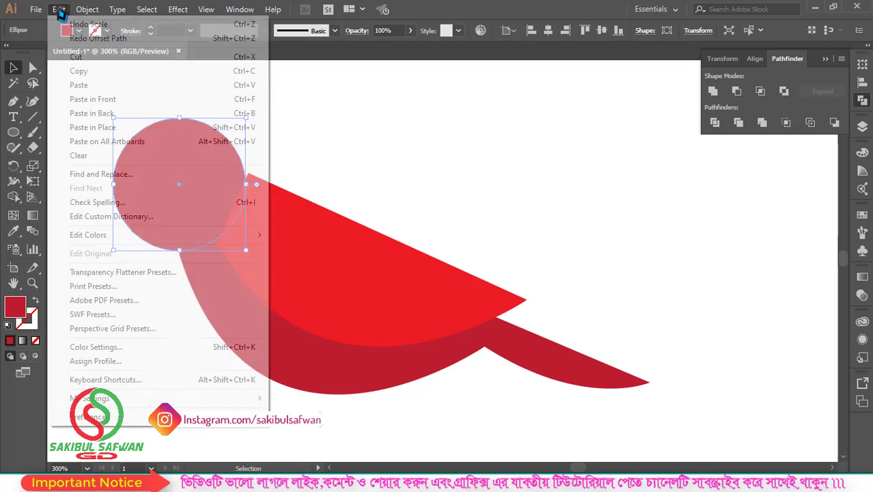
pyautogui.click(93, 99)
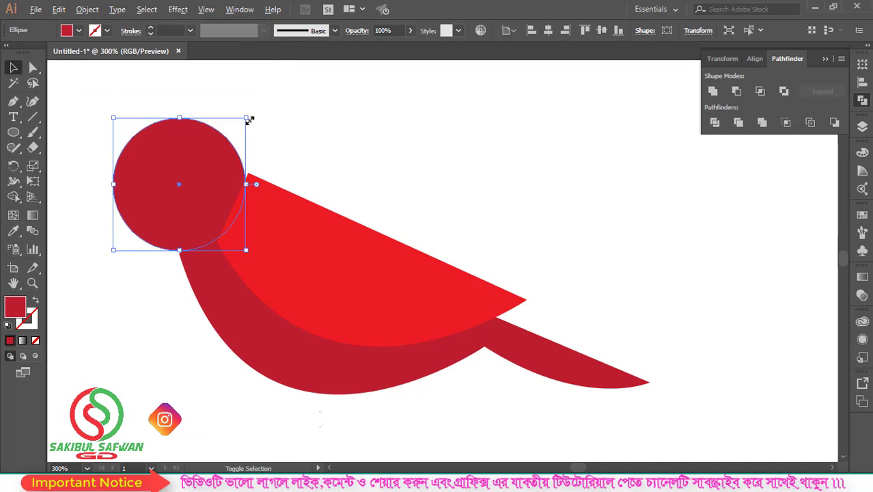
pyautogui.moveTo(247, 117); pyautogui.dragTo(255, 113)
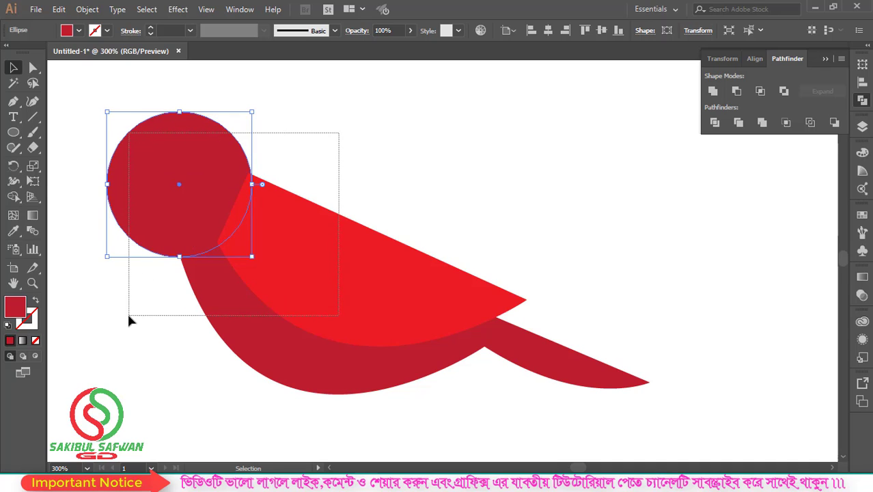
# - Select all bird shapes and delete the sliver between head and body with Shape Builder
pyautogui.moveTo(222, 238); pyautogui.dragTo(127, 311)
pyautogui.moveTo(13, 197); pyautogui.dragTo(77, 205)
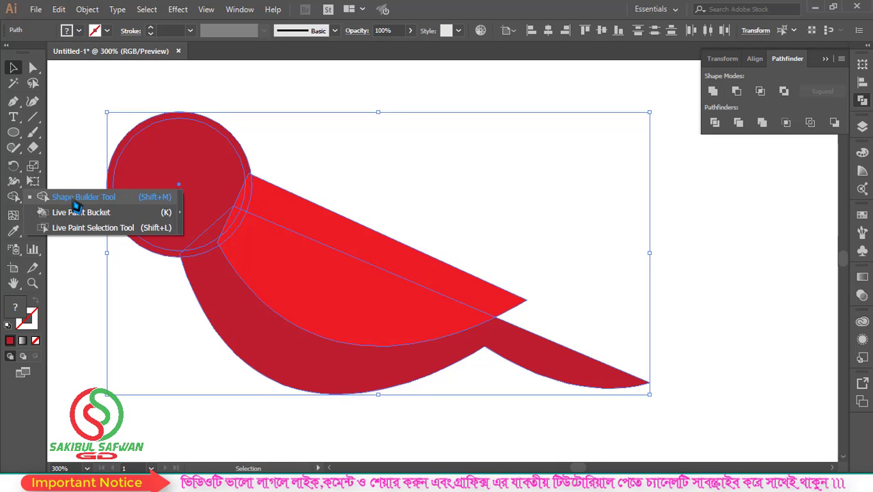
pyautogui.click(76, 199)
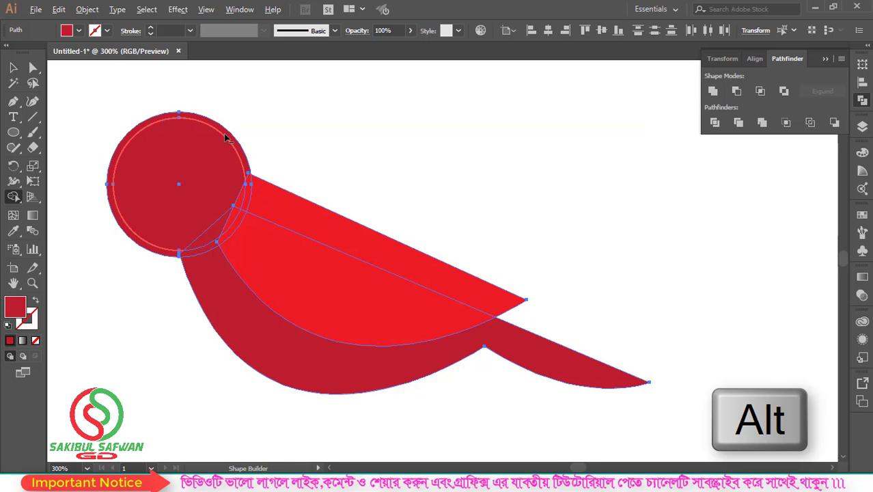
pyautogui.scroll(2, 179, 263)
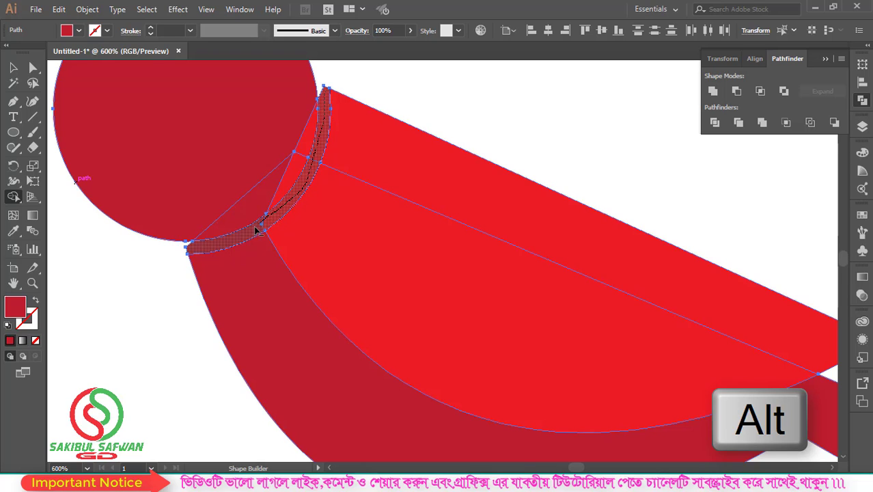
pyautogui.keyDown('alt'); pyautogui.click(209, 252); pyautogui.keyUp('alt')
# - Merge the leftover sliver into the head circle, leaving a thin white gap
pyautogui.scroll(1, 235, 190)
pyautogui.moveTo(249, 153)
pyautogui.mouseDown()
pyautogui.moveTo(288, 186)
pyautogui.moveTo(215, 172)
pyautogui.mouseUp()
pyautogui.scroll(-3, 214, 171)
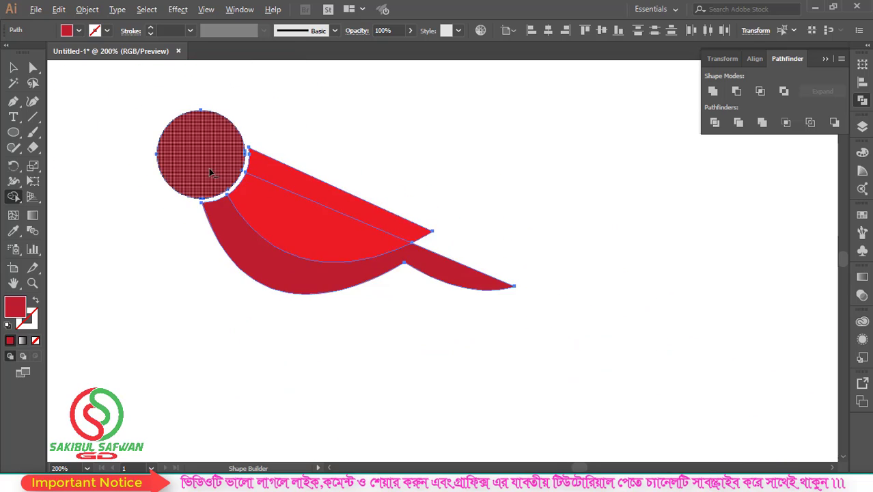
pyautogui.scroll(-1, 215, 172)
pyautogui.click(13, 68)
pyautogui.click(380, 117)
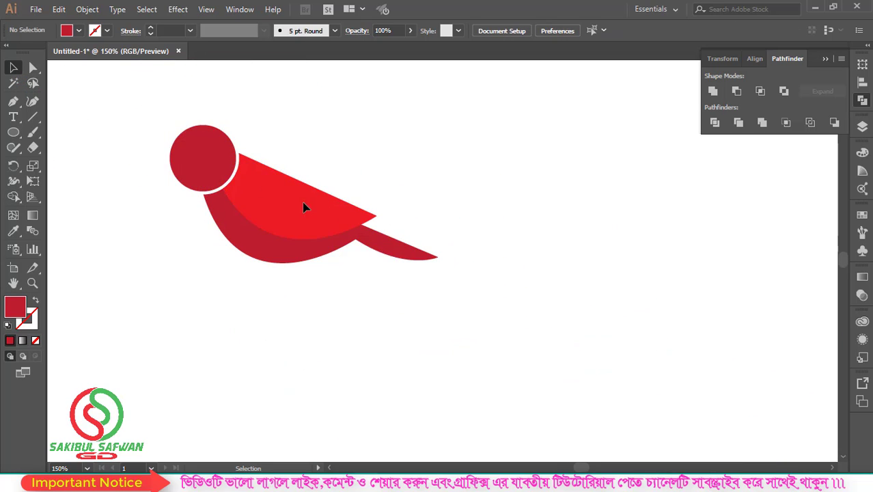
pyautogui.scroll(-1, 265, 224)
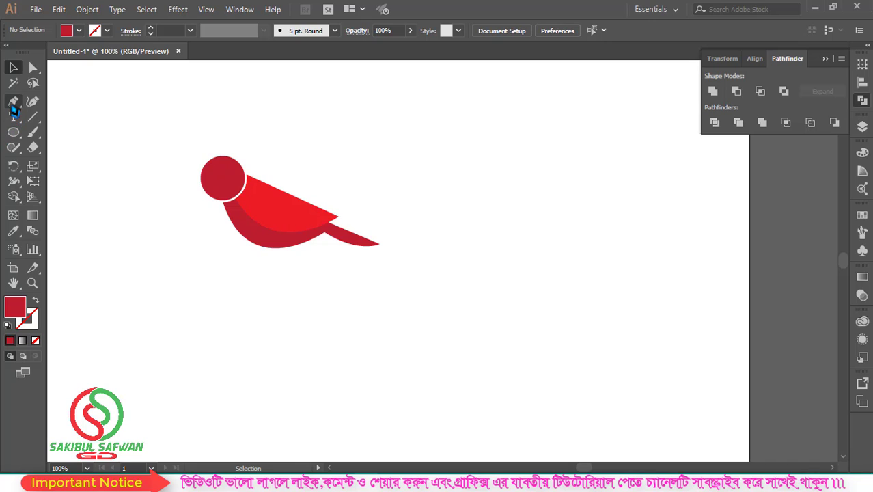
# - Draw a closed triangular beak at the head's left edge with the Pen tool
pyautogui.click(13, 101)
pyautogui.scroll(1, 191, 178)
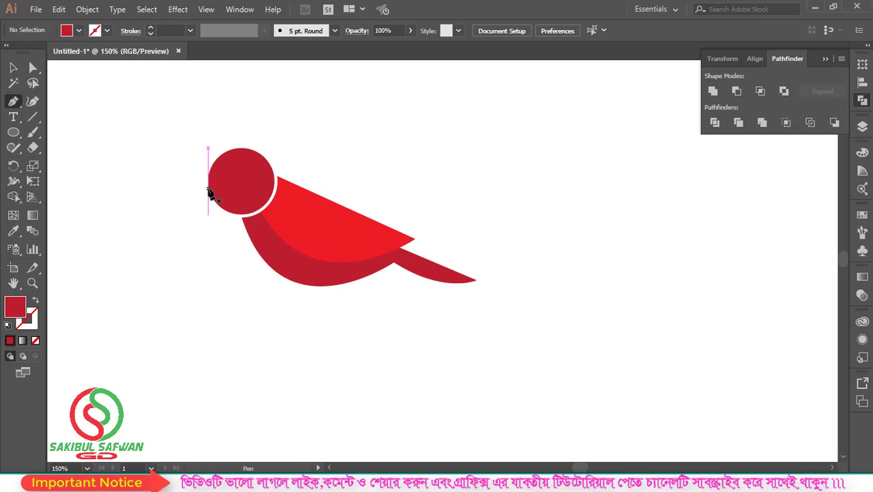
pyautogui.moveTo(208, 189); pyautogui.dragTo(179, 220)
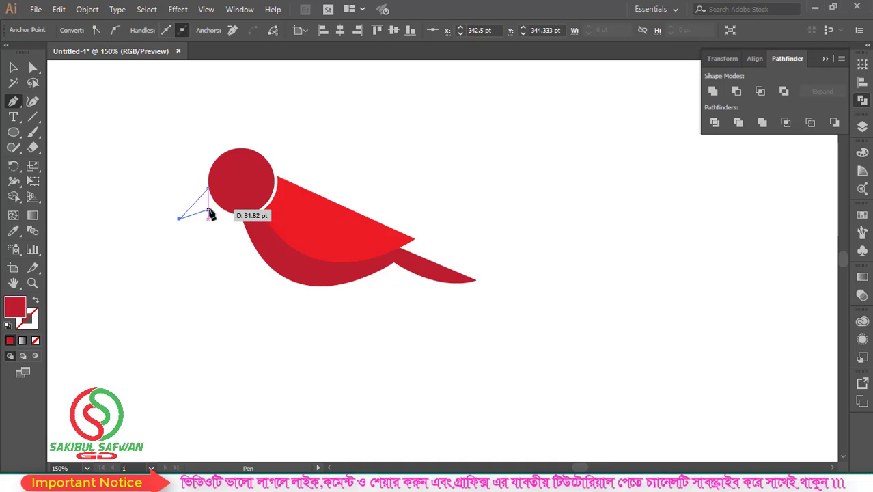
pyautogui.click(217, 203)
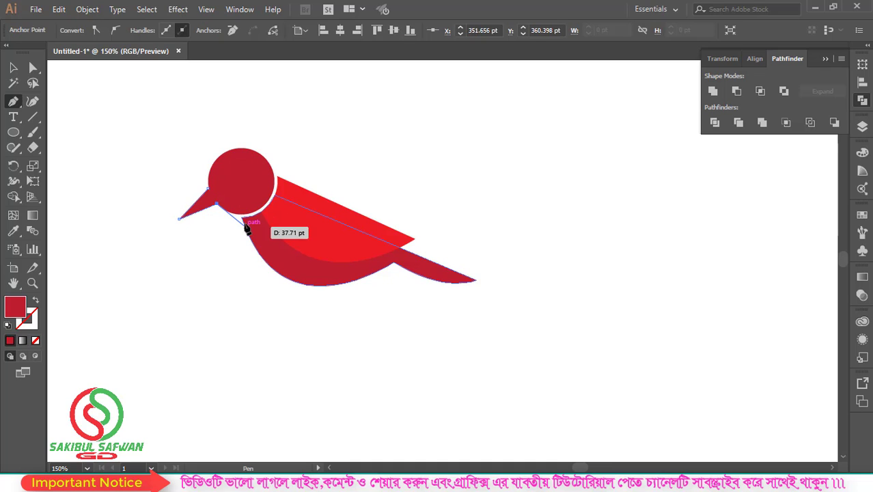
pyautogui.click(208, 188)
pyautogui.press('v')
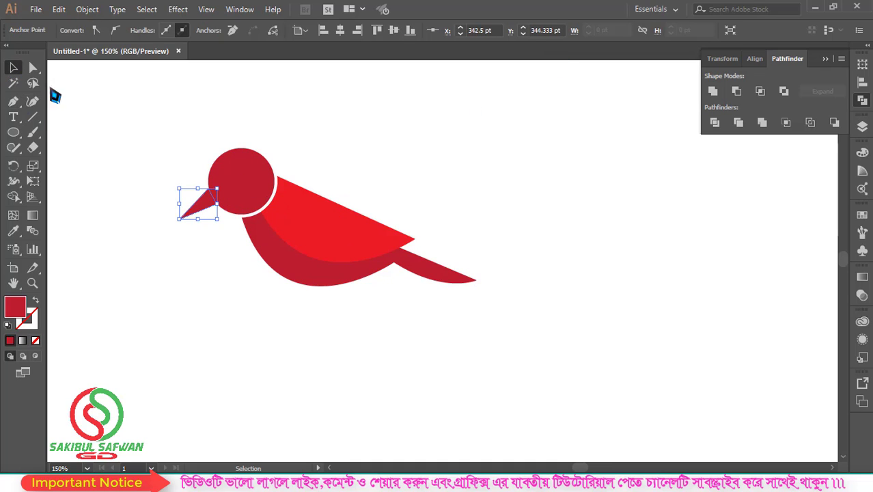
pyautogui.click(56, 92)
# - Nudge the beak slightly up and right into place against the head
pyautogui.scroll(1, 209, 185)
pyautogui.scroll(2, 208, 185)
pyautogui.scroll(1, 191, 231)
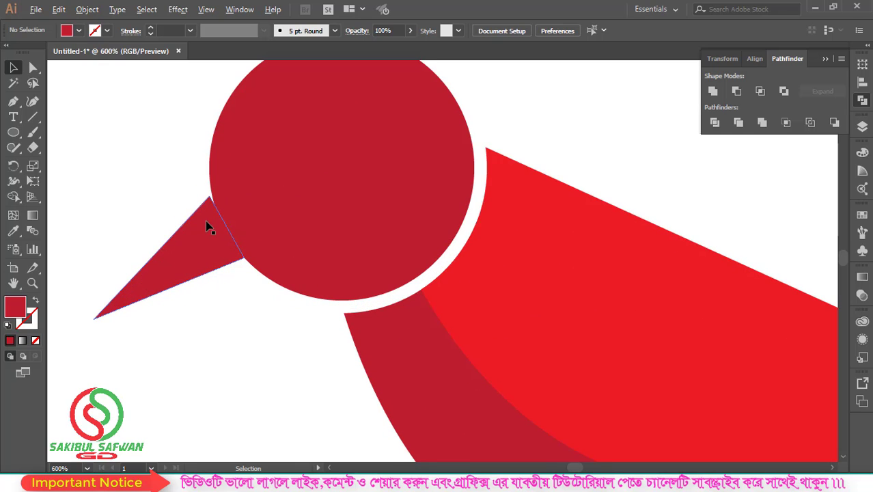
pyautogui.moveTo(191, 231); pyautogui.dragTo(205, 214)
pyautogui.scroll(-2, 183, 214)
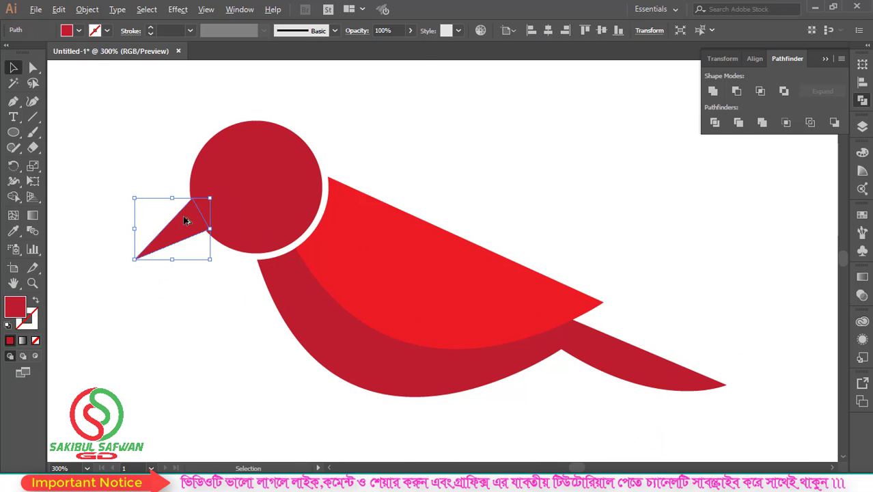
pyautogui.click(203, 282)
pyautogui.click(22, 139)
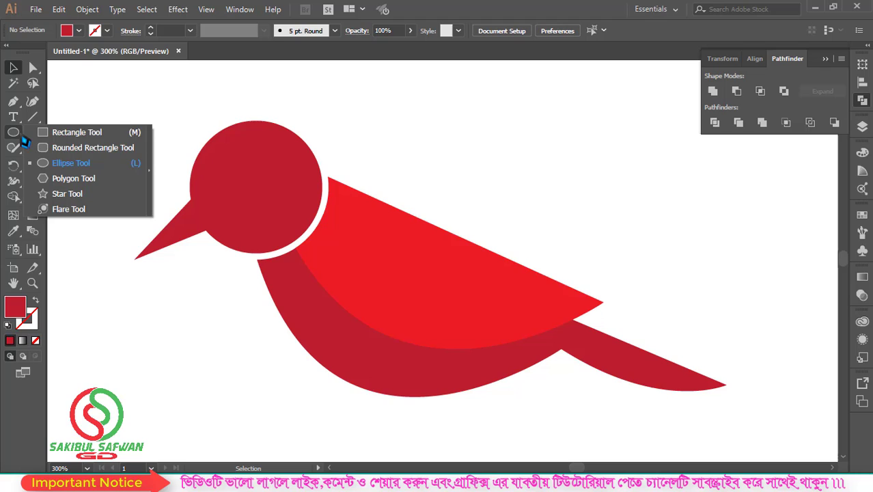
pyautogui.click(68, 163)
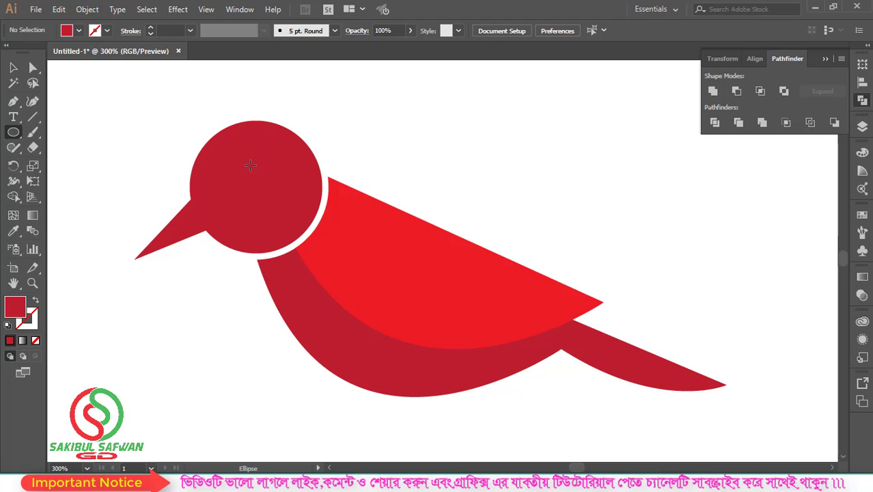
# - Draw a small white eye circle on the head
pyautogui.moveTo(250, 164); pyautogui.dragTo(270, 177)
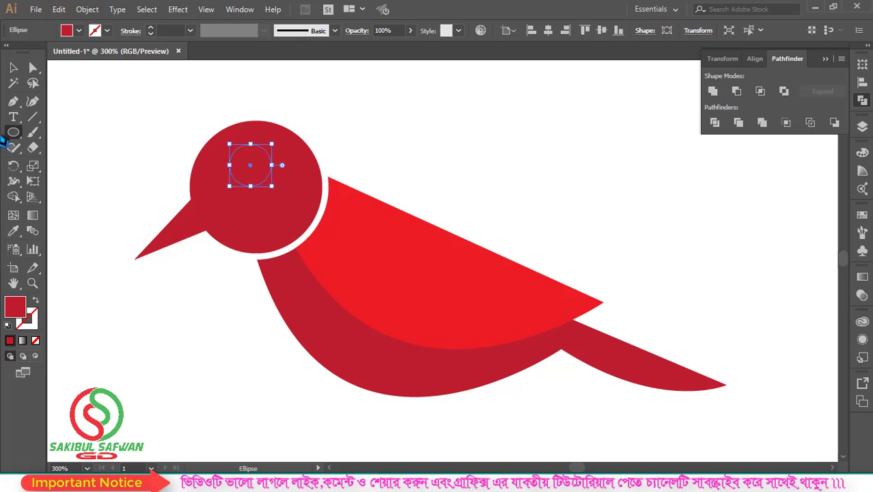
pyautogui.click(13, 233)
pyautogui.click(125, 156)
pyautogui.press('v')
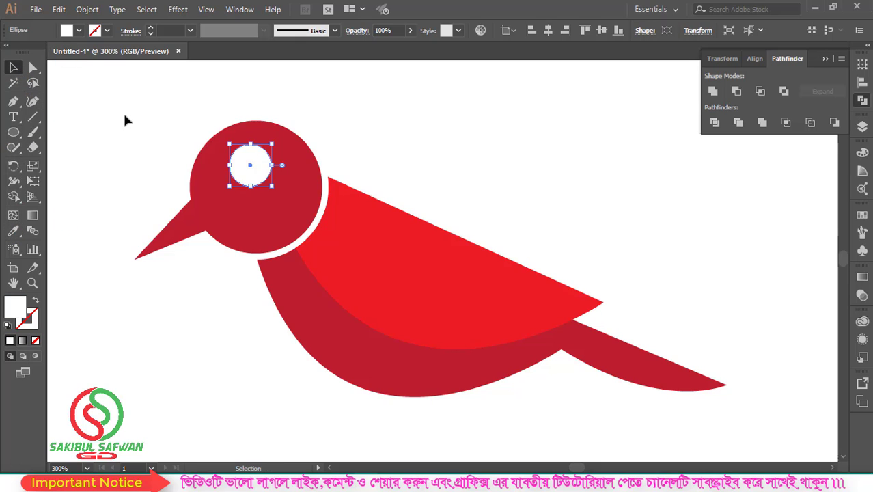
pyautogui.scroll(2, 247, 167)
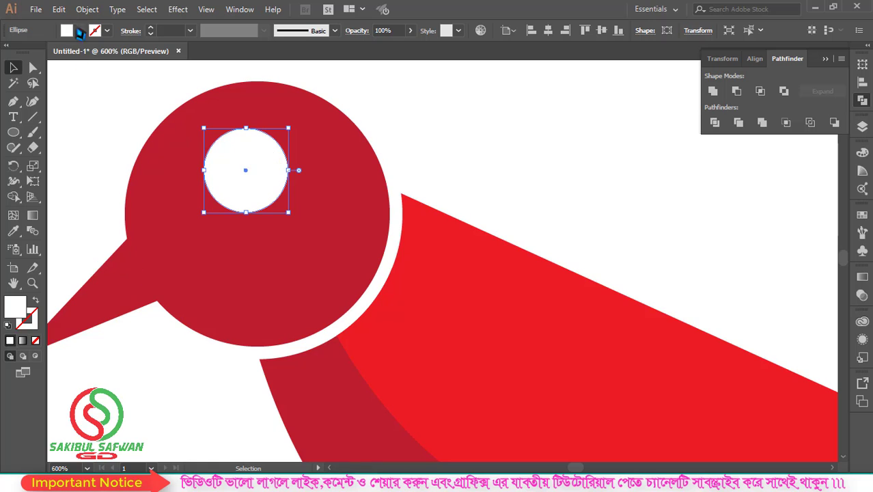
# - Paste a copy of the eye circle in front and shrink it into a pupil
pyautogui.click(60, 9)
pyautogui.click(78, 71)
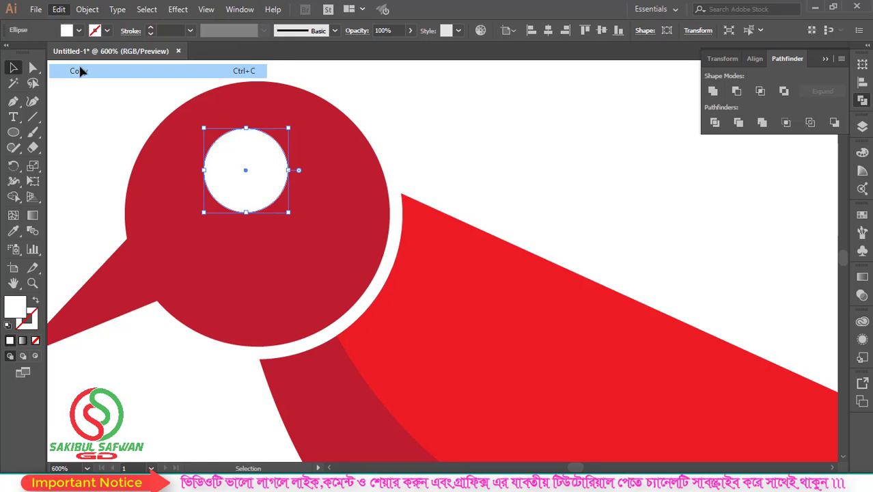
pyautogui.click(61, 10)
pyautogui.click(93, 99)
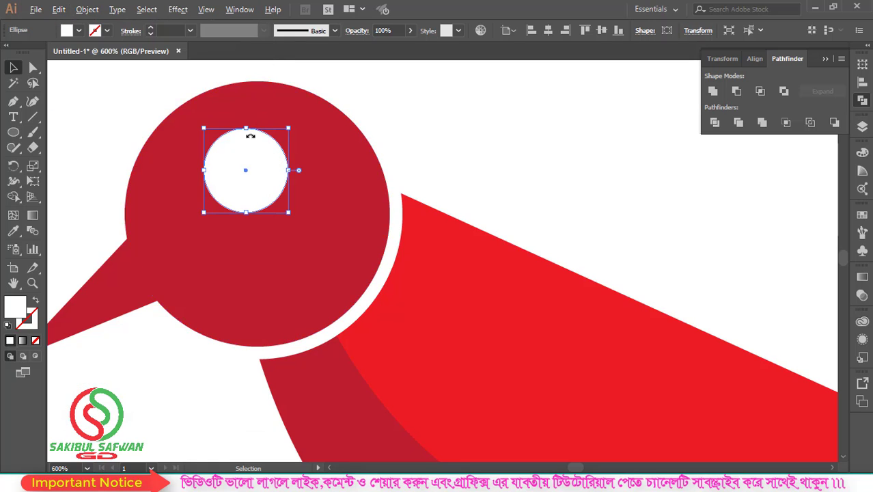
pyautogui.scroll(2, 273, 137)
pyautogui.moveTo(321, 118); pyautogui.dragTo(278, 151)
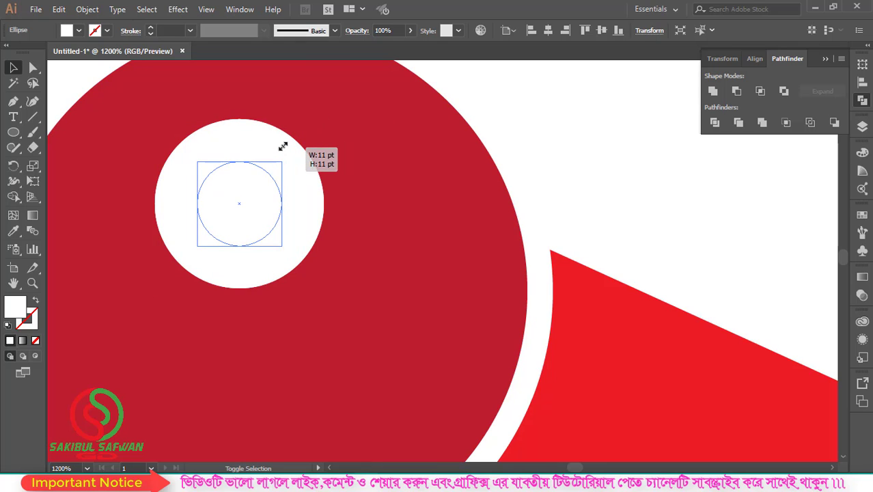
pyautogui.scroll(-1, 179, 163)
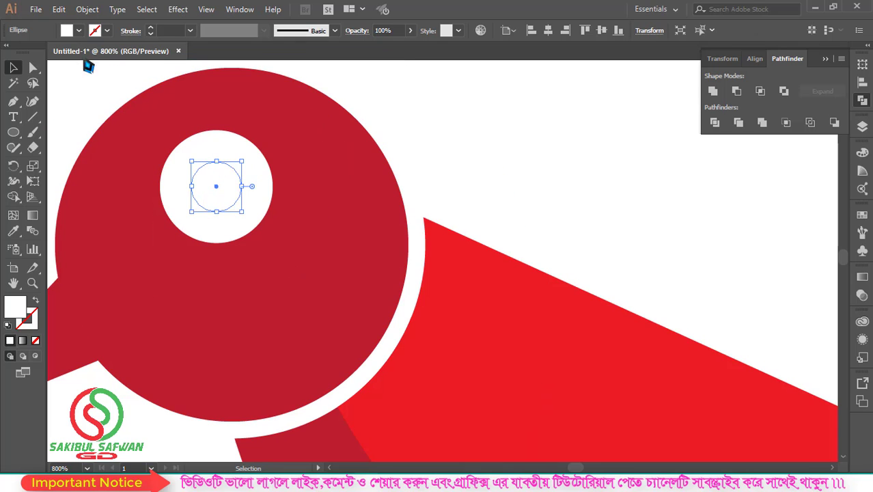
# - Fill the pupil with the body's bright red using the Eyedropper
pyautogui.click(13, 230)
pyautogui.click(130, 196)
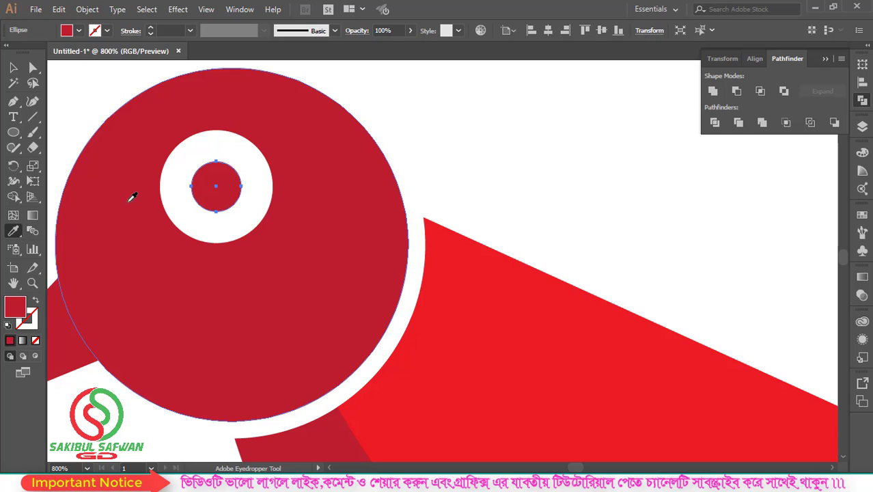
pyautogui.click(475, 307)
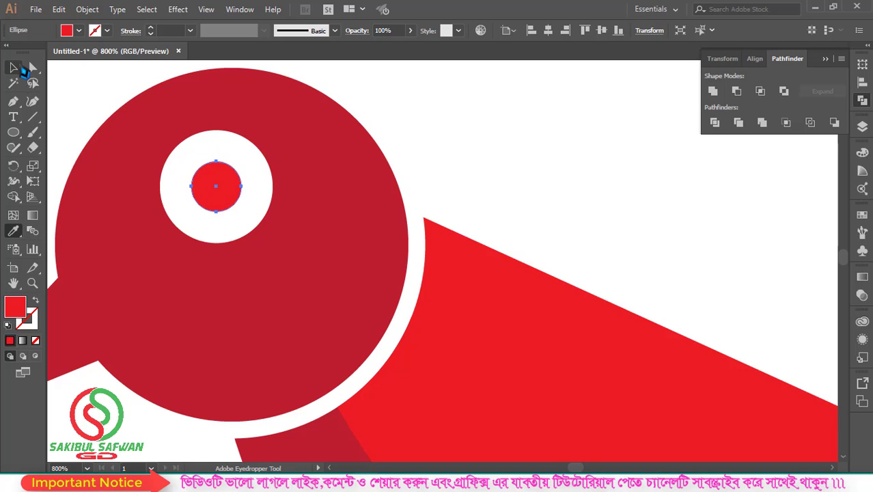
pyautogui.click(13, 67)
pyautogui.click(488, 128)
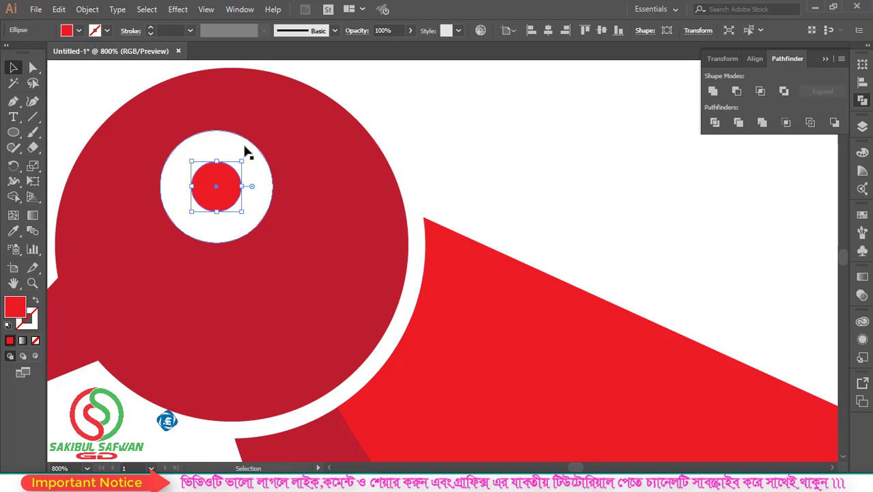
pyautogui.scroll(1, 267, 136)
# - Draw a tiny highlight circle at the pupil's upper right
pyautogui.click(13, 131)
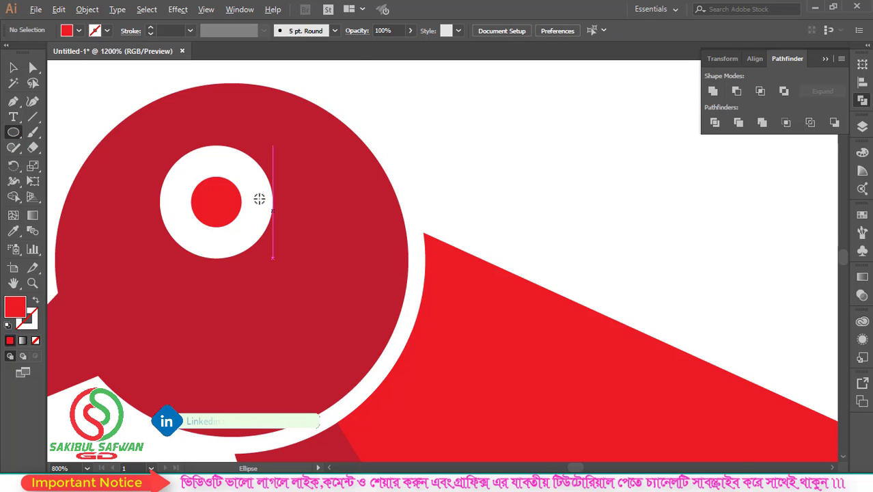
pyautogui.keyDown('alt'); pyautogui.scroll(3, 259, 198); pyautogui.keyUp('alt')
pyautogui.moveTo(217, 113); pyautogui.dragTo(241, 143)
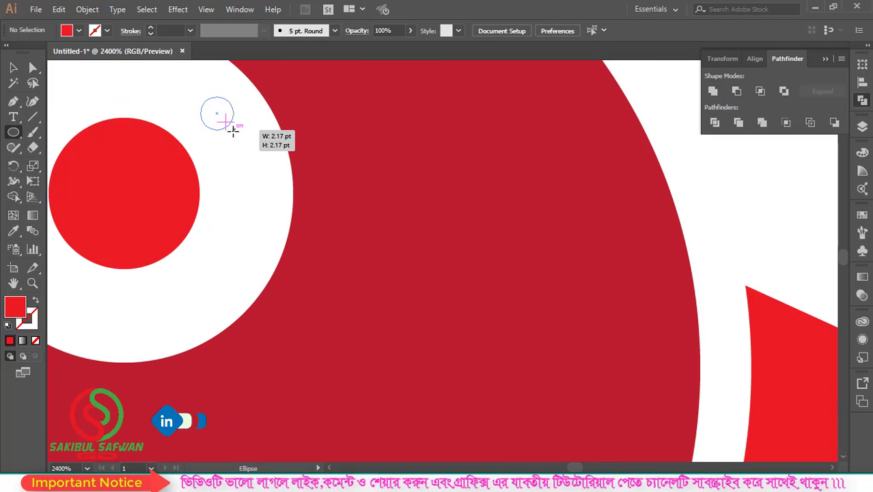
pyautogui.keyDown('alt'); pyautogui.scroll(-3, 241, 143); pyautogui.keyUp('alt')
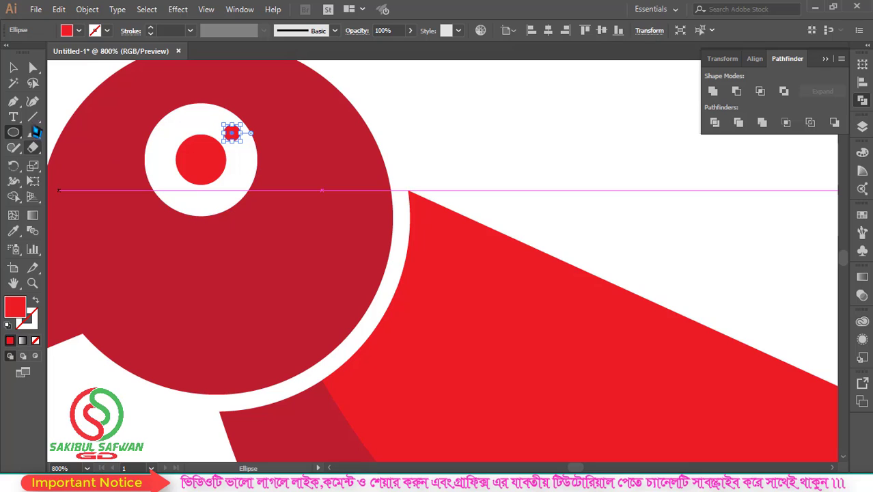
pyautogui.click(13, 67)
pyautogui.click(454, 152)
pyautogui.keyDown('alt'); pyautogui.scroll(-3, 210, 195); pyautogui.keyUp('alt')
pyautogui.keyDown('alt'); pyautogui.scroll(-1, 259, 244); pyautogui.keyUp('alt')
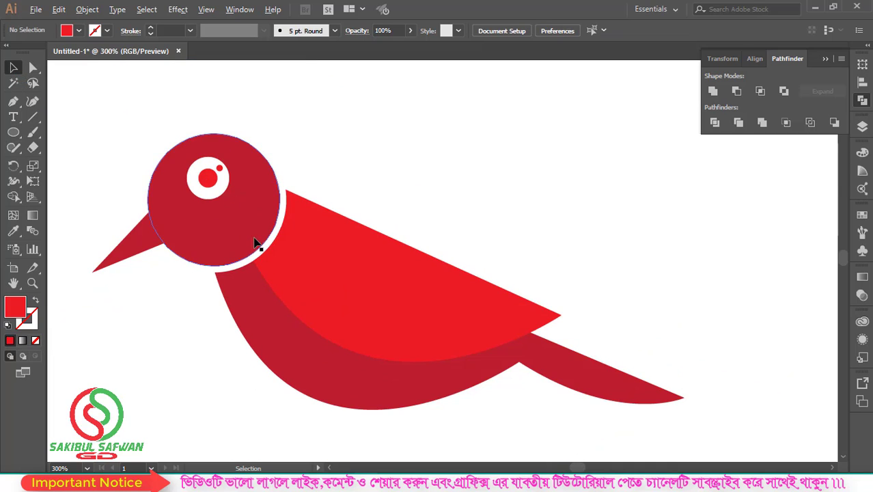
pyautogui.scroll(-2, 407, 262)
pyautogui.scroll(-3, 405, 253)
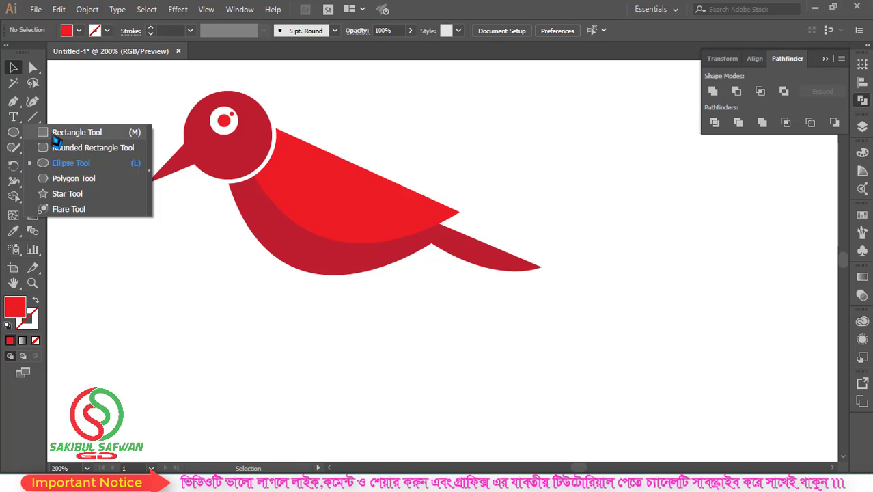
# - Draw a thin vertical rectangle leg below the body, sampled to the darker body red
pyautogui.moveTo(13, 132); pyautogui.dragTo(69, 131)
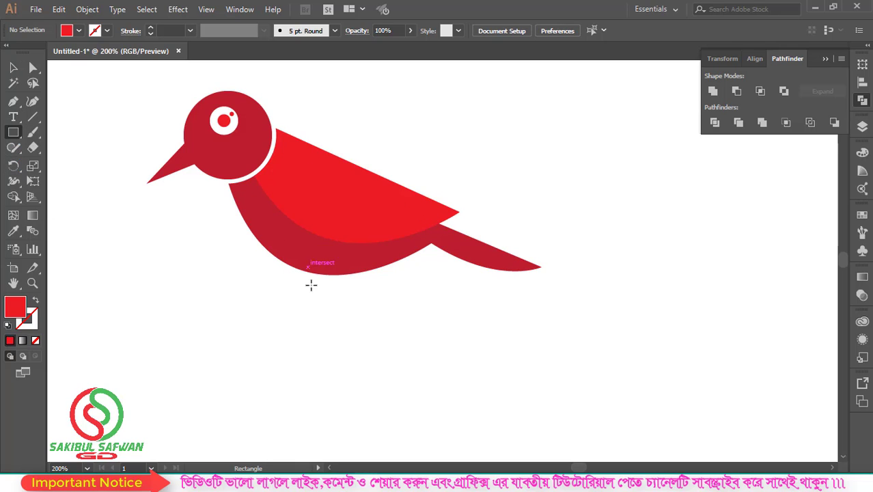
pyautogui.moveTo(308, 268); pyautogui.dragTo(314, 319)
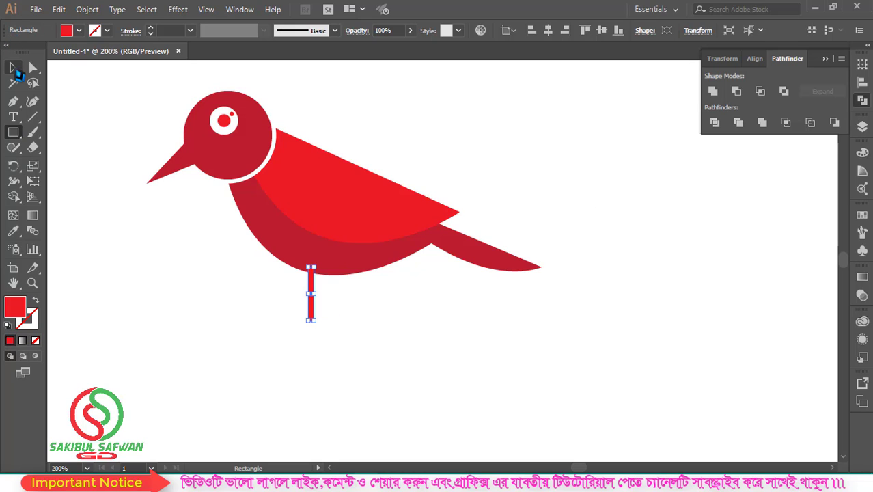
pyautogui.click(13, 231)
pyautogui.click(269, 199)
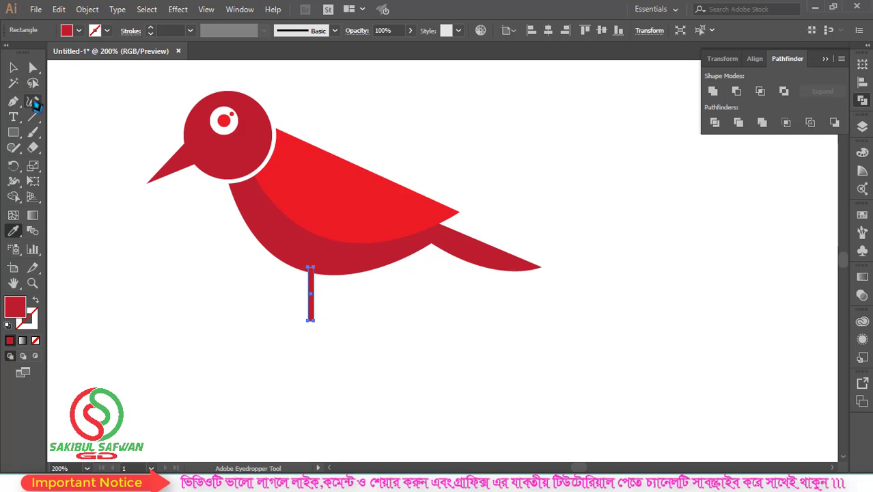
pyautogui.click(13, 67)
pyautogui.click(308, 330)
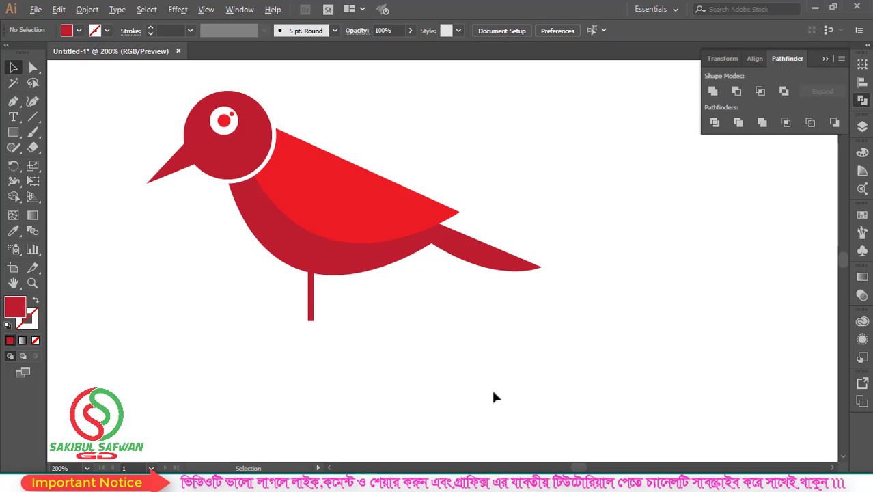
# - Alt-drag a copy of the leg to the right as the second leg and align it
pyautogui.scroll(2, 327, 314)
pyautogui.scroll(2, 300, 290)
pyautogui.click(260, 244)
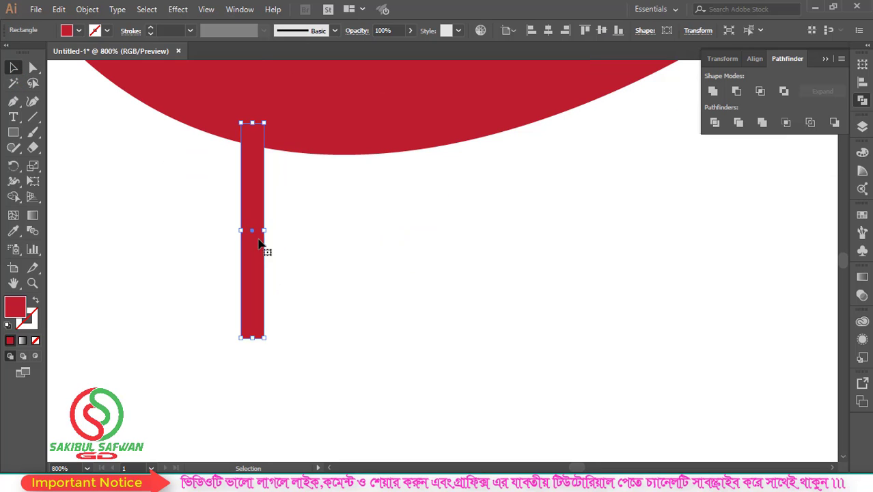
pyautogui.moveTo(253, 251); pyautogui.dragTo(376, 246)
pyautogui.moveTo(254, 264); pyautogui.dragTo(288, 264)
pyautogui.scroll(-2, 277, 271)
pyautogui.click(407, 297)
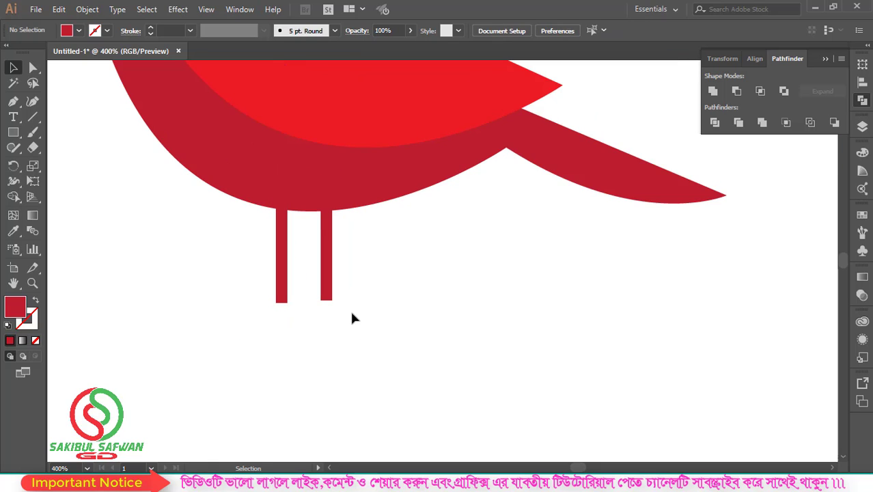
pyautogui.scroll(-1, 321, 311)
pyautogui.scroll(-1, 318, 321)
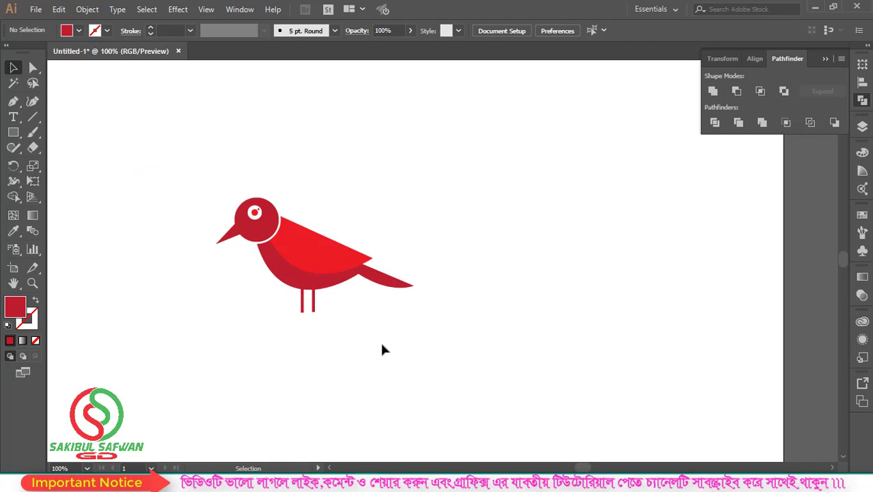
pyautogui.scroll(1, 312, 337)
# - Draw a flat horizontal rectangle bar under the legs and move it up to meet them
pyautogui.scroll(1, 308, 333)
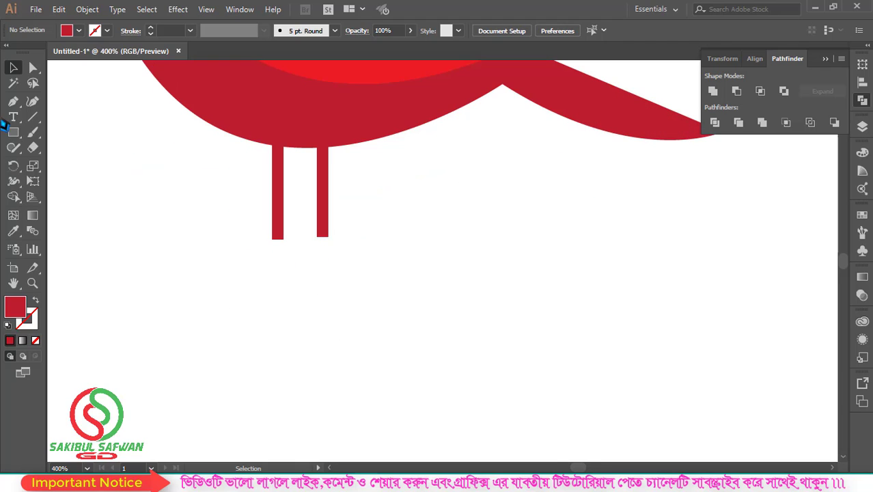
pyautogui.click(13, 134)
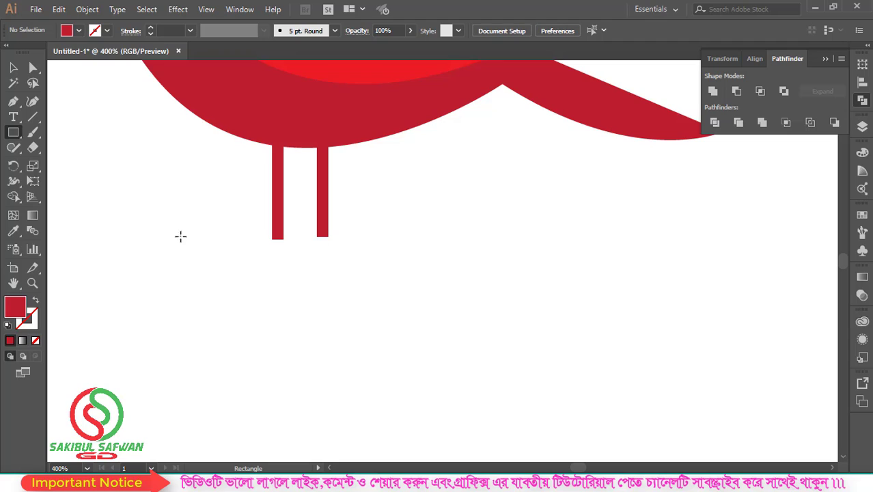
pyautogui.moveTo(173, 237); pyautogui.dragTo(414, 247)
pyautogui.click(13, 67)
pyautogui.click(284, 283)
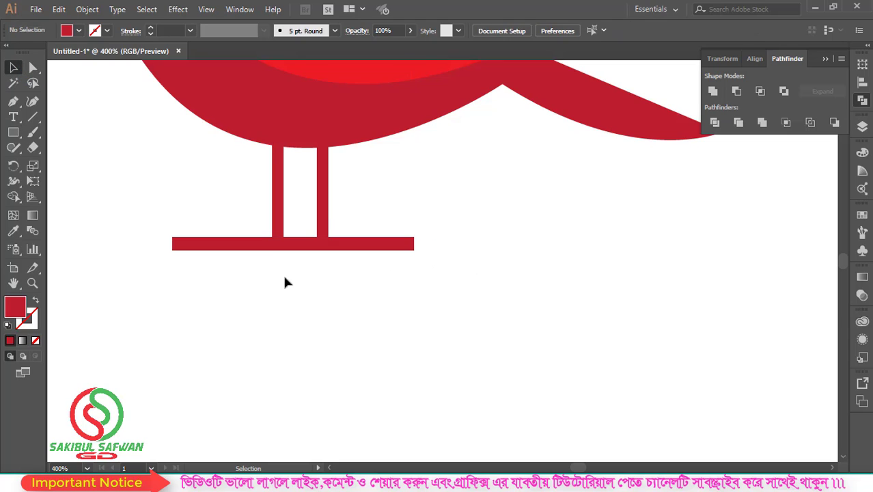
pyautogui.scroll(2, 282, 246)
pyautogui.moveTo(315, 250); pyautogui.dragTo(323, 248)
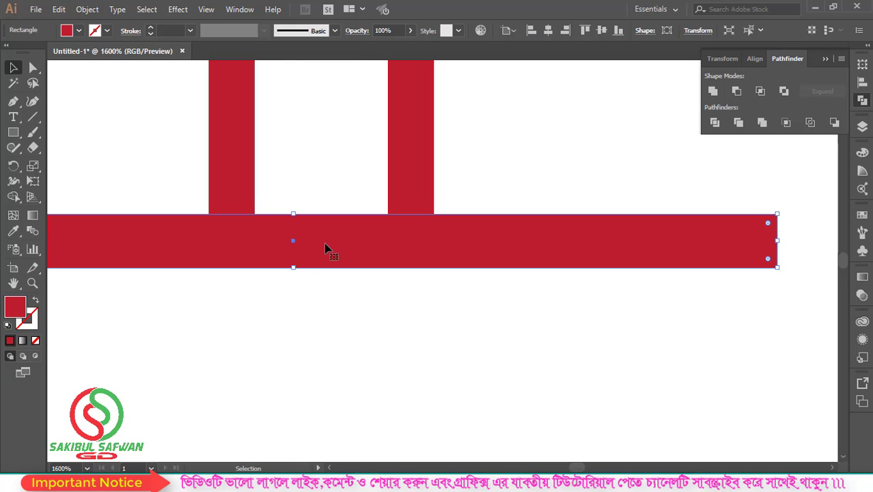
# - Reselect the new bar under the legs and adjust its shape
pyautogui.scroll(2, 526, 245)
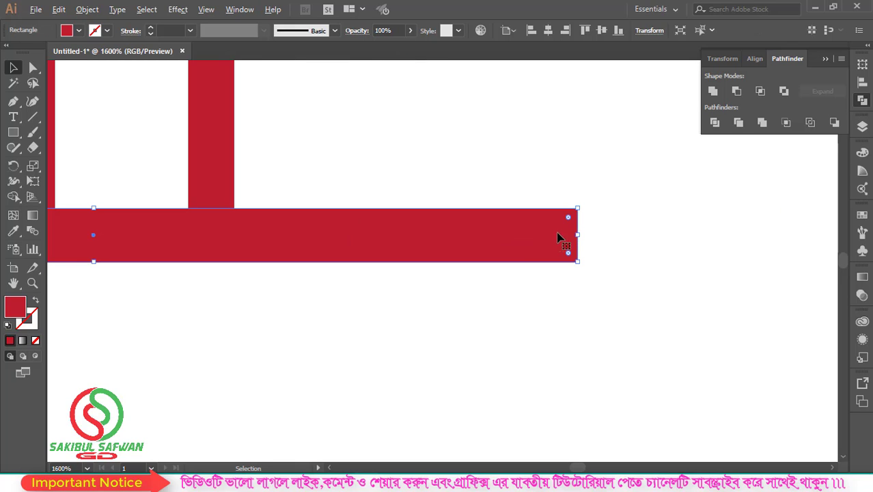
pyautogui.scroll(-1, 409, 249)
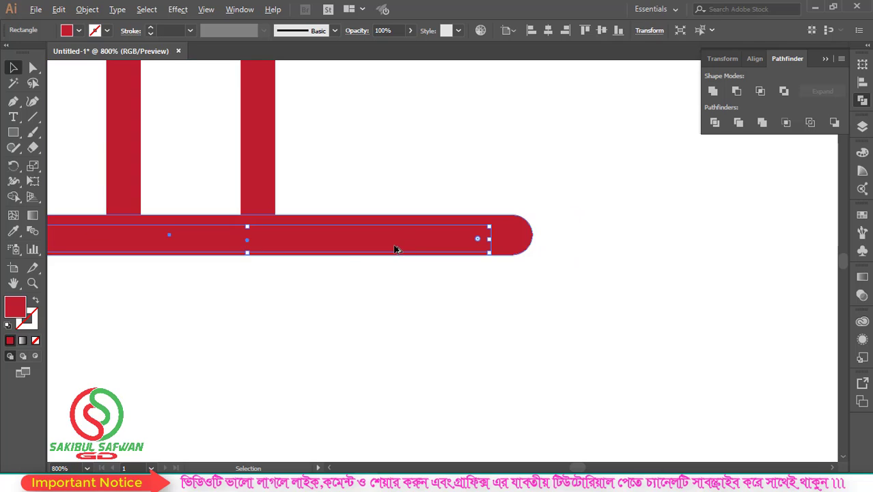
pyautogui.scroll(-5, 393, 250)
pyautogui.click(336, 282)
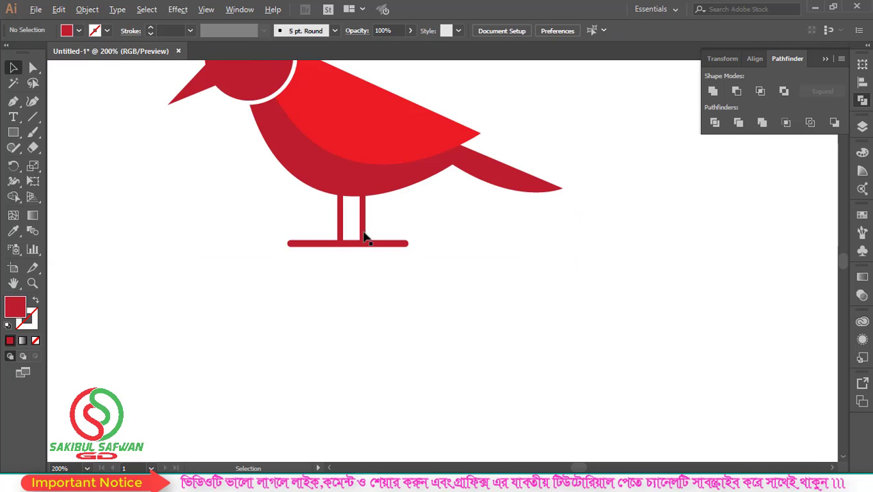
pyautogui.scroll(4, 363, 232)
pyautogui.click(337, 274)
pyautogui.moveTo(465, 303); pyautogui.dragTo(497, 250)
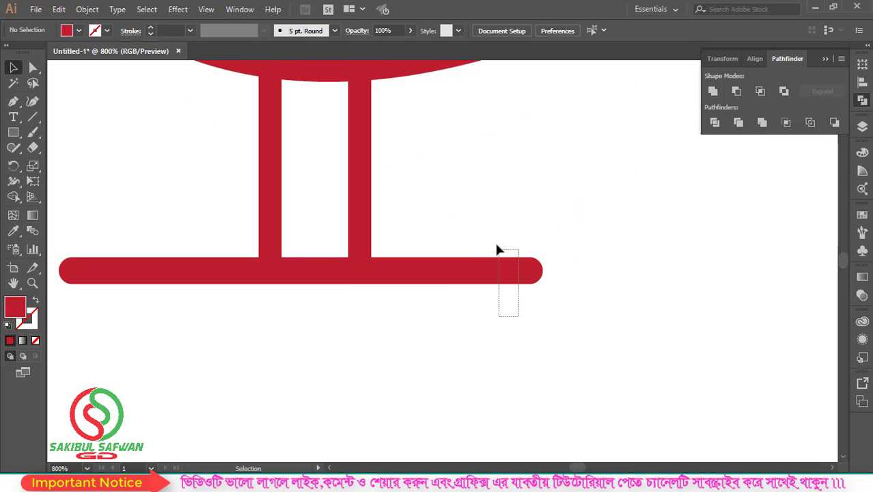
pyautogui.scroll(-2, 365, 309)
pyautogui.scroll(-2, 352, 306)
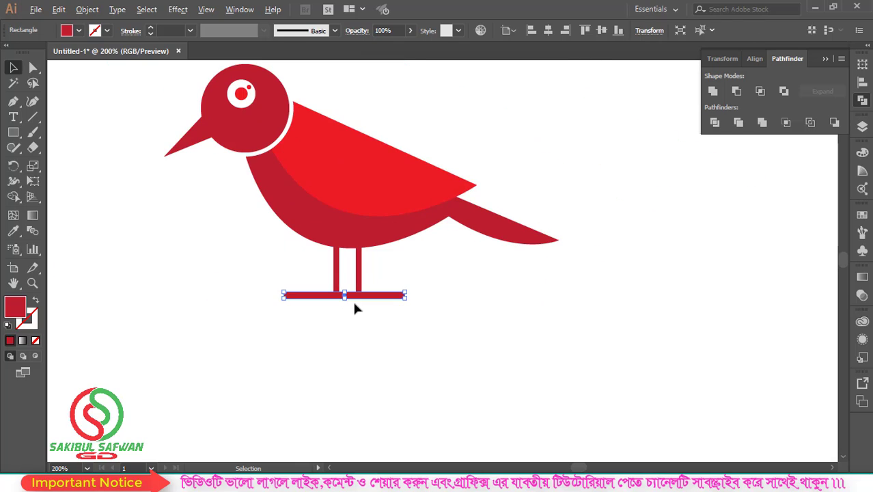
pyautogui.click(352, 342)
# - Shorten the bar from its left end so it fits under both legs
pyautogui.scroll(3, 289, 300)
pyautogui.click(288, 294)
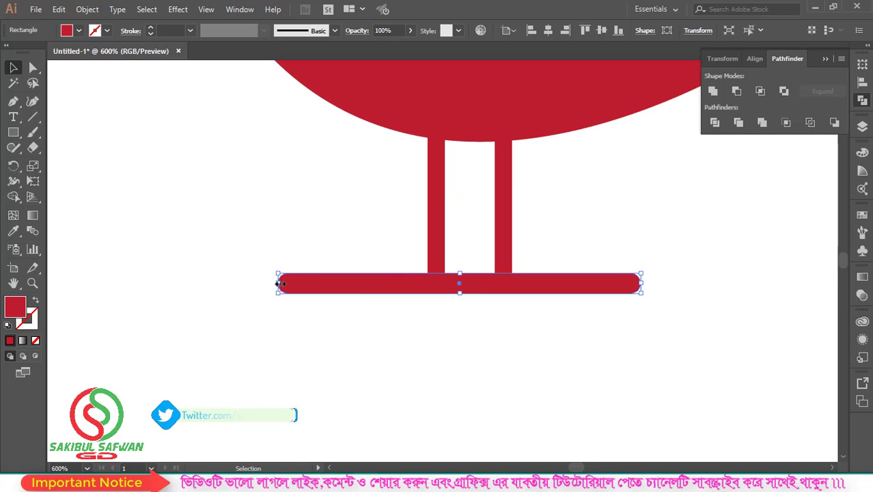
pyautogui.moveTo(279, 284); pyautogui.dragTo(304, 284)
pyautogui.scroll(-3, 239, 304)
pyautogui.click(341, 328)
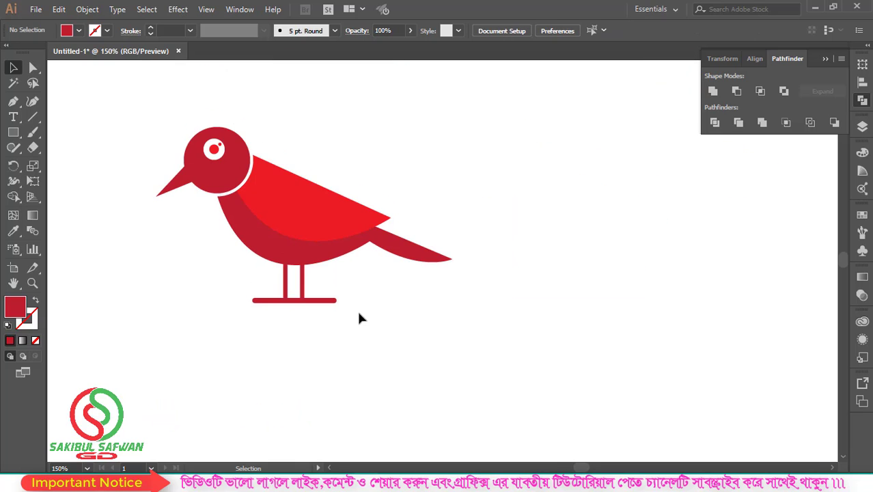
pyautogui.scroll(-1, 357, 308)
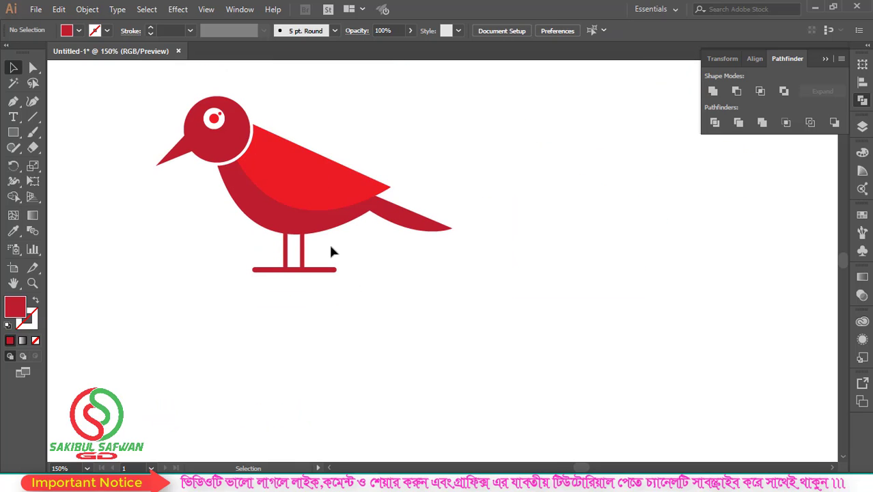
pyautogui.scroll(-1, 329, 243)
# - Group all the bird parts and move the group up and to the right
pyautogui.moveTo(437, 176); pyautogui.dragTo(107, 298)
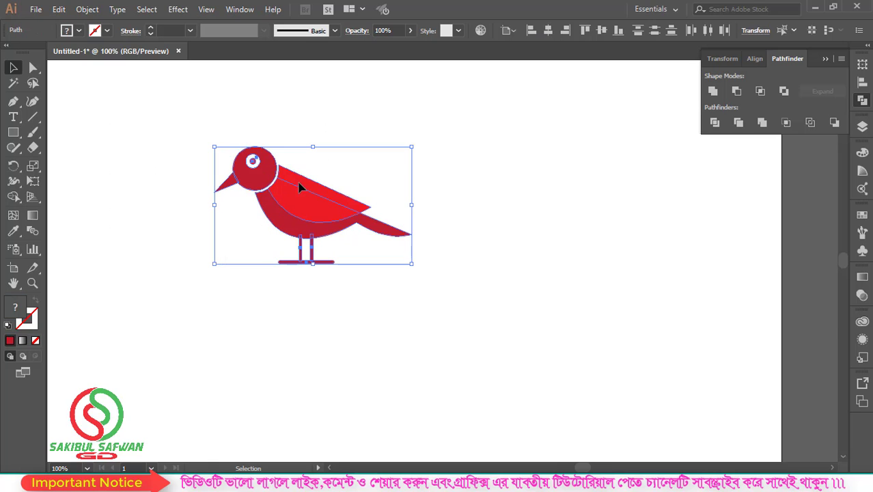
pyautogui.rightClick(313, 173)
pyautogui.click(347, 249)
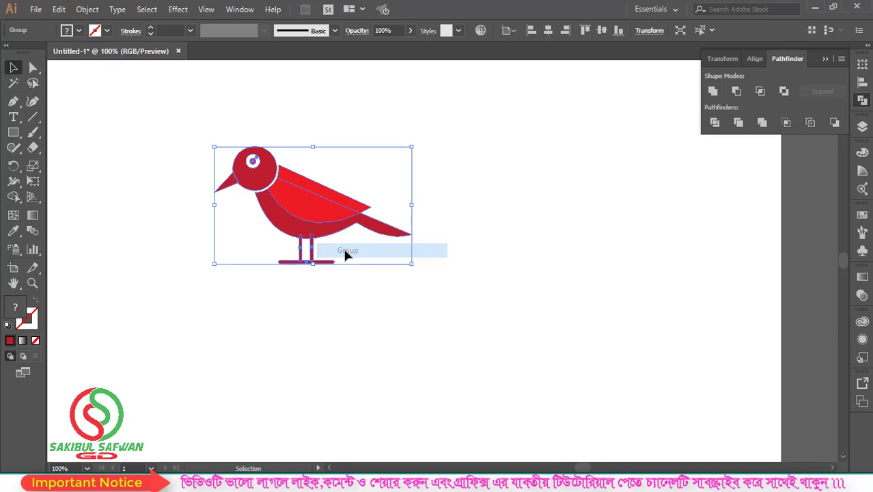
pyautogui.moveTo(306, 211); pyautogui.dragTo(316, 188)
# - Add a 47 pt 'RED BIRD' text object below the bird
pyautogui.click(13, 117)
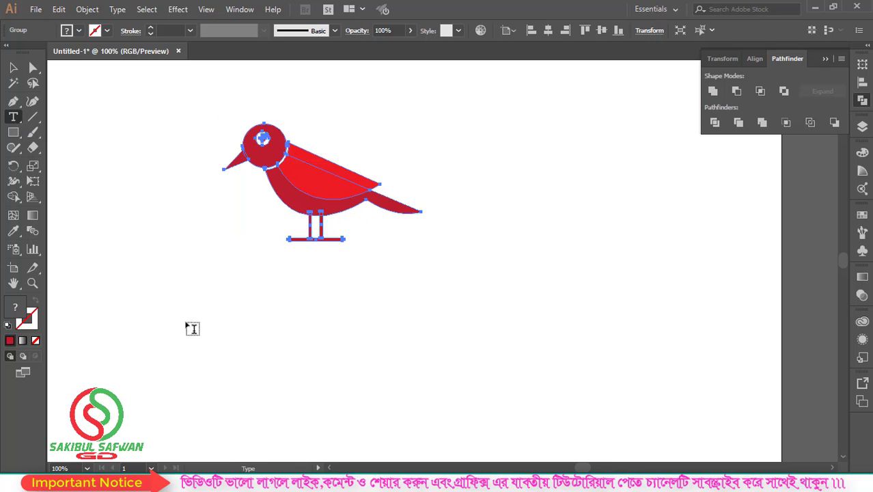
pyautogui.click(233, 339)
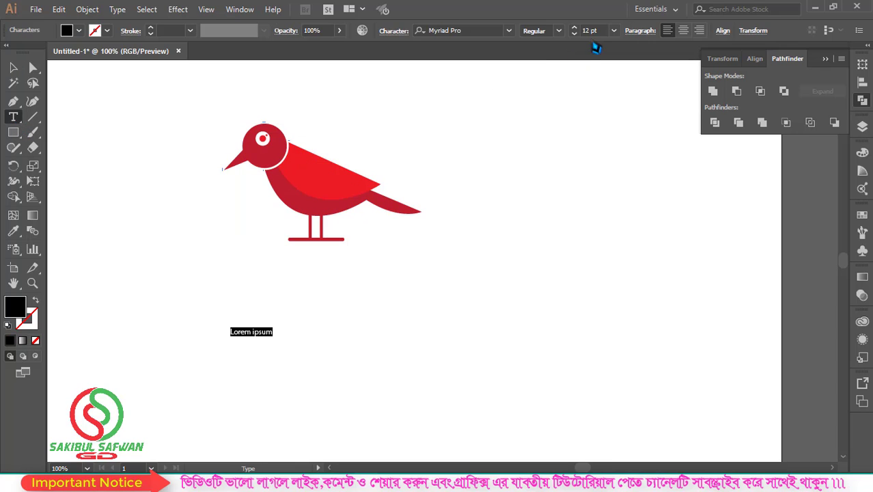
pyautogui.scroll(8, 601, 28)
pyautogui.scroll(7, 599, 27)
pyautogui.scroll(12, 599, 28)
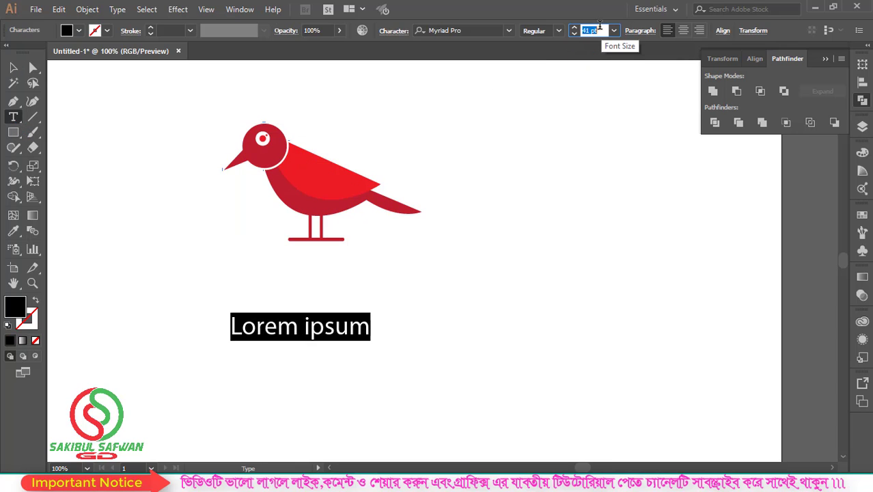
pyautogui.scroll(2, 599, 27)
pyautogui.scroll(6, 599, 28)
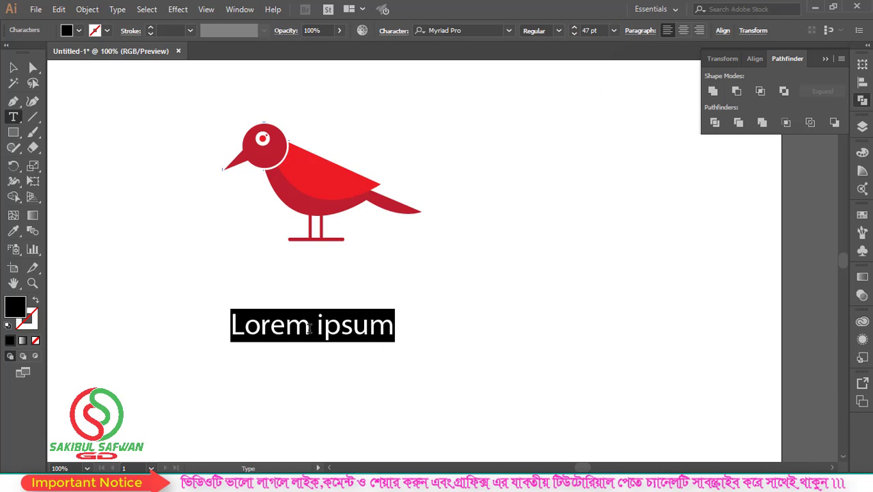
pyautogui.write('RED BIRD')
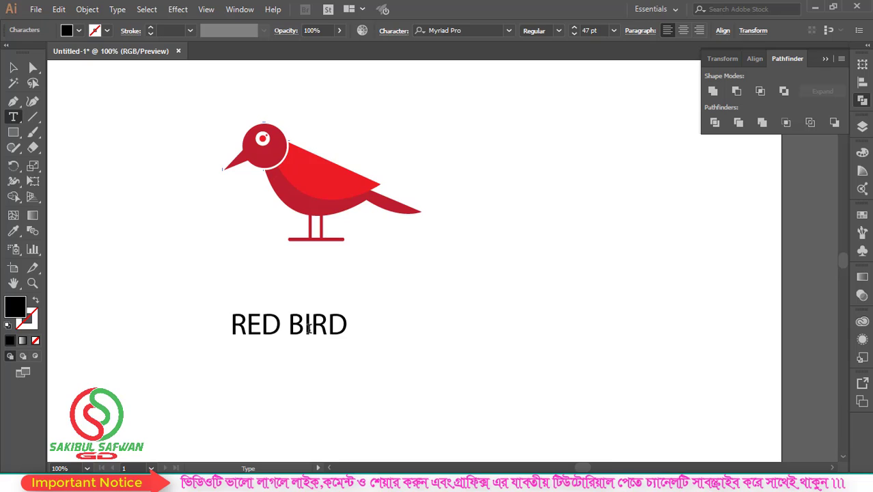
pyautogui.press('Escape')
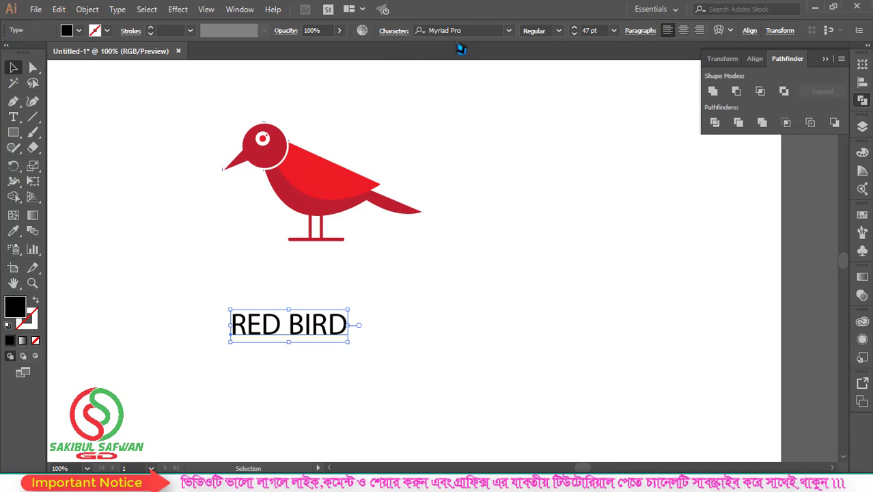
# - Set the wordmark to Montserrat Medium and move it just below the bird
pyautogui.click(462, 30)
pyautogui.write('m')
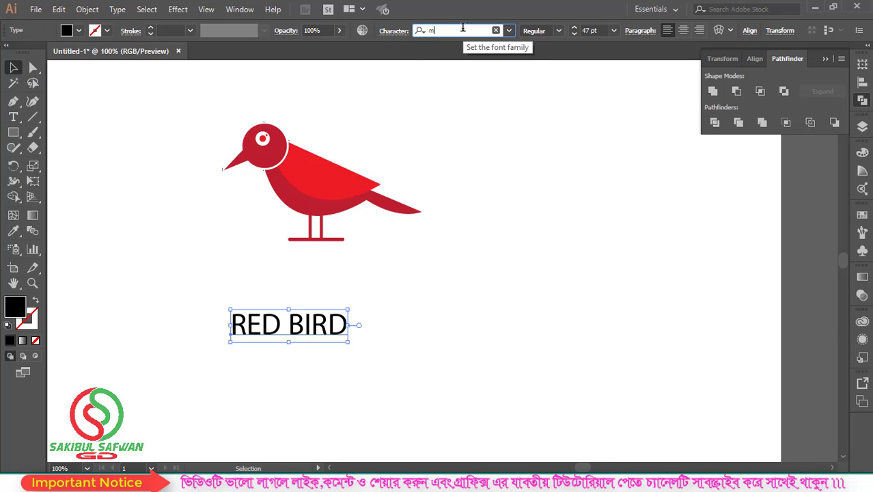
pyautogui.write('ontse')
pyautogui.click(513, 144)
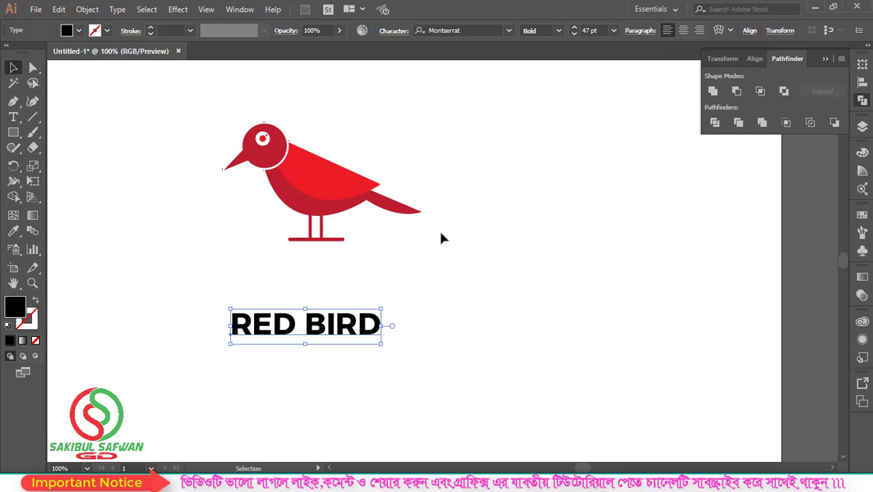
pyautogui.click(558, 30)
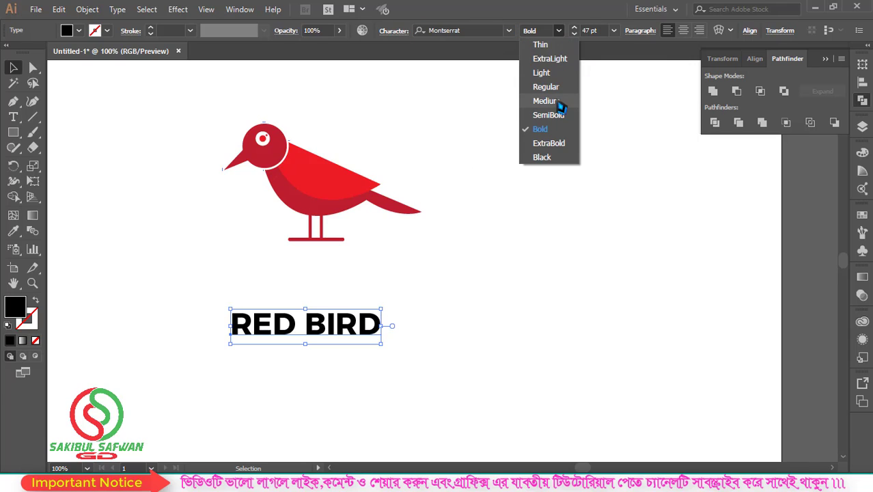
pyautogui.click(557, 104)
pyautogui.moveTo(358, 331); pyautogui.dragTo(352, 283)
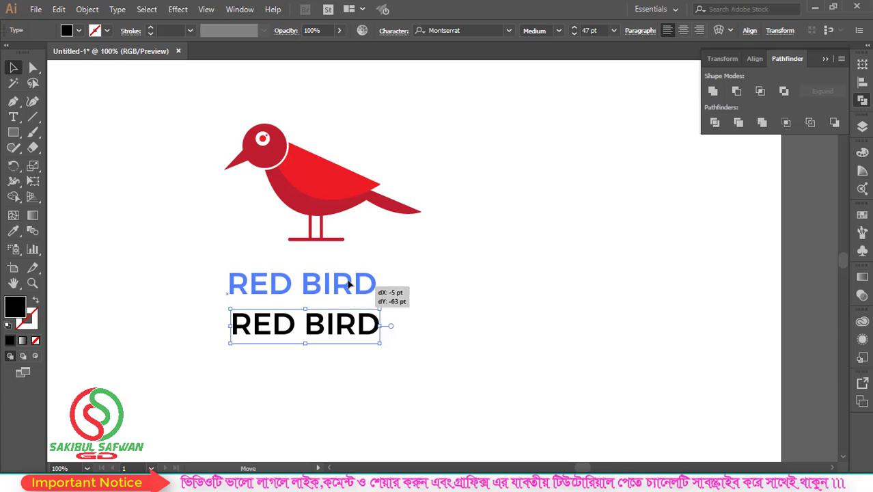
# - Make 'RED' Light weight and give it the bird wing's bright red
pyautogui.click(13, 119)
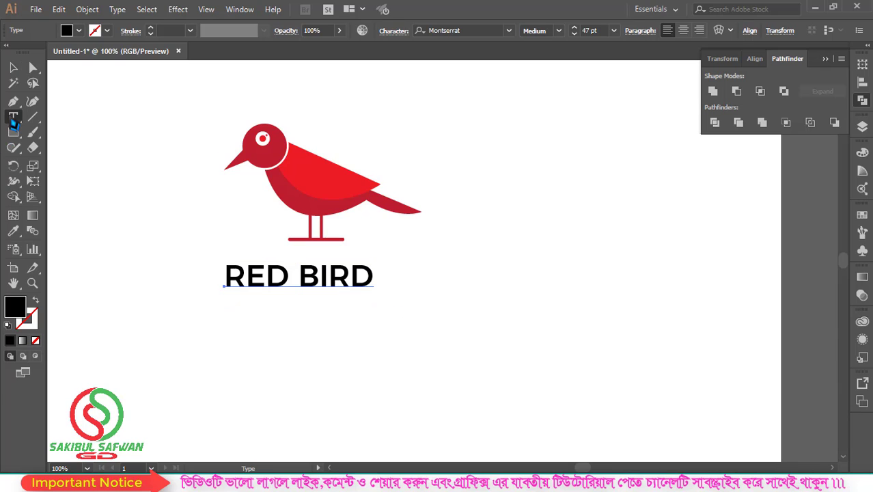
pyautogui.doubleClick(295, 273)
pyautogui.click(559, 31)
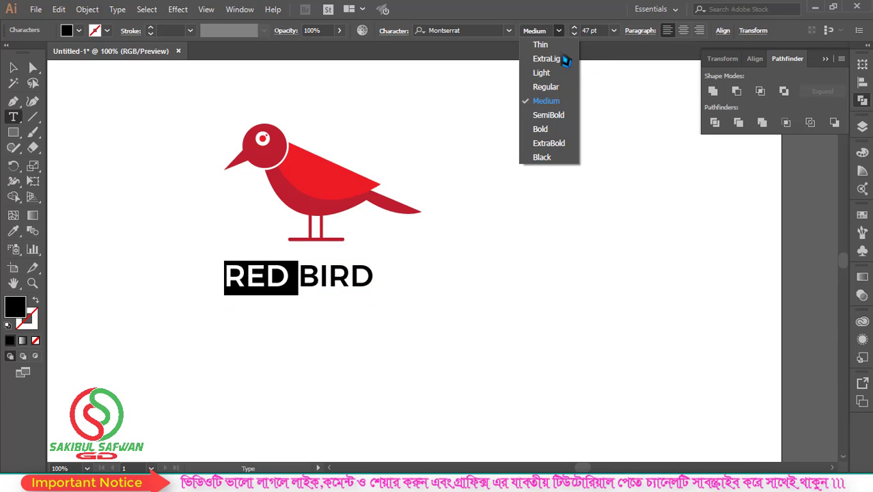
pyautogui.click(546, 86)
pyautogui.click(558, 31)
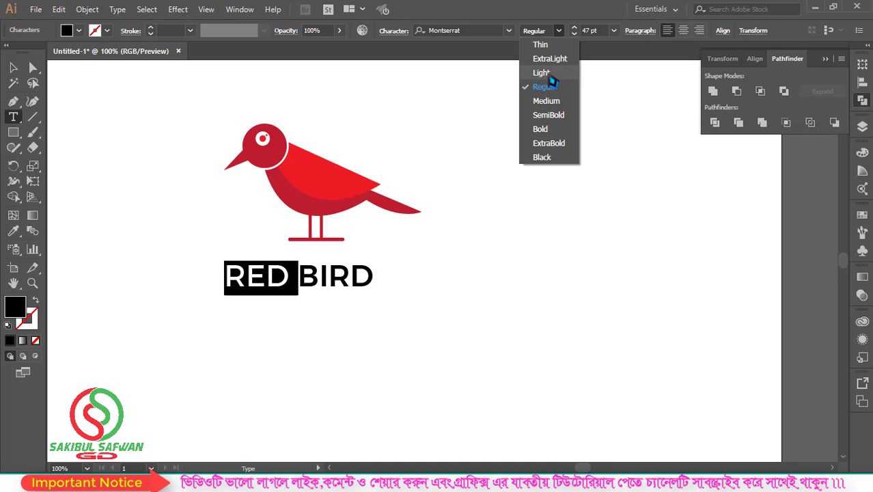
pyautogui.click(556, 73)
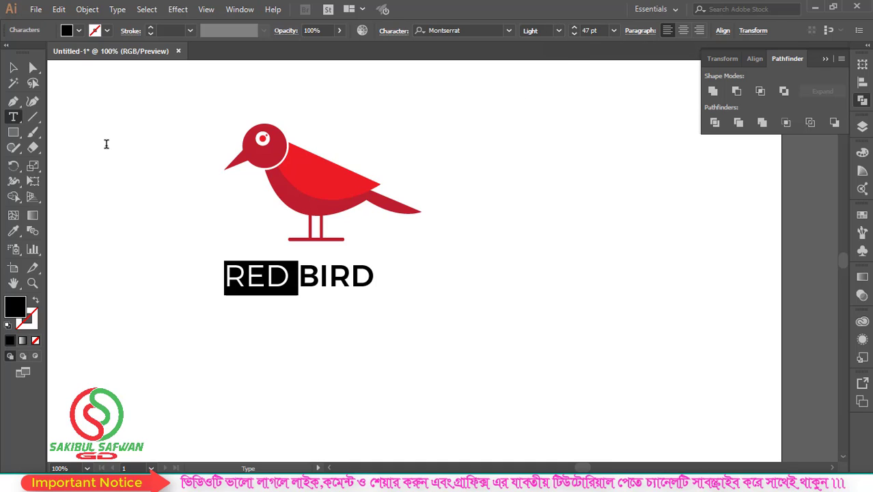
pyautogui.click(13, 230)
pyautogui.click(319, 169)
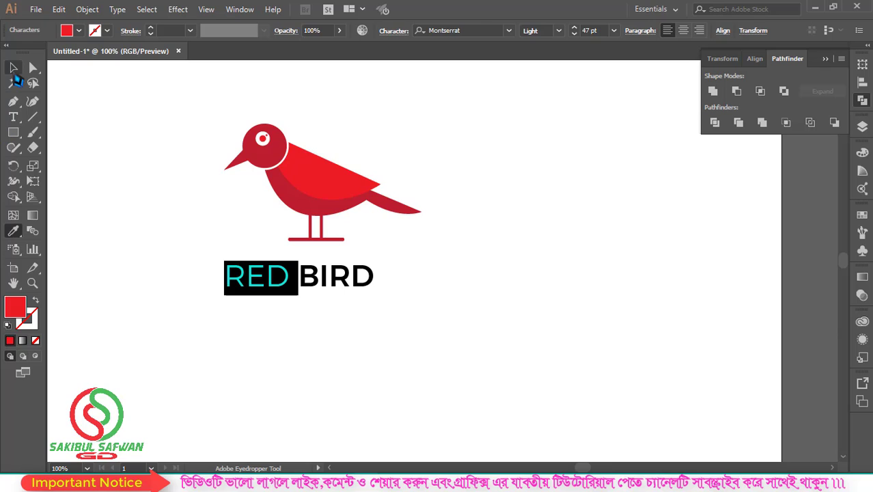
# - Colour 'BIRD' with the bird's darker red using the Eyedropper
pyautogui.click(13, 68)
pyautogui.click(62, 247)
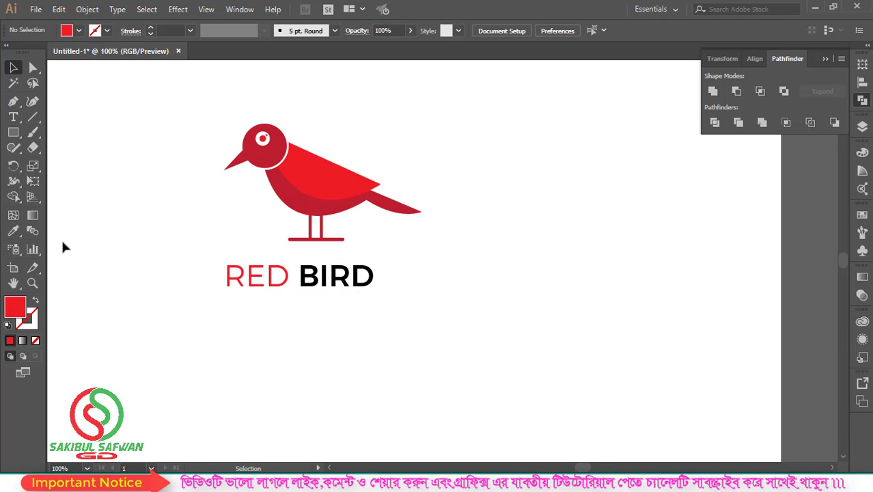
pyautogui.click(13, 117)
pyautogui.moveTo(296, 273); pyautogui.dragTo(374, 276)
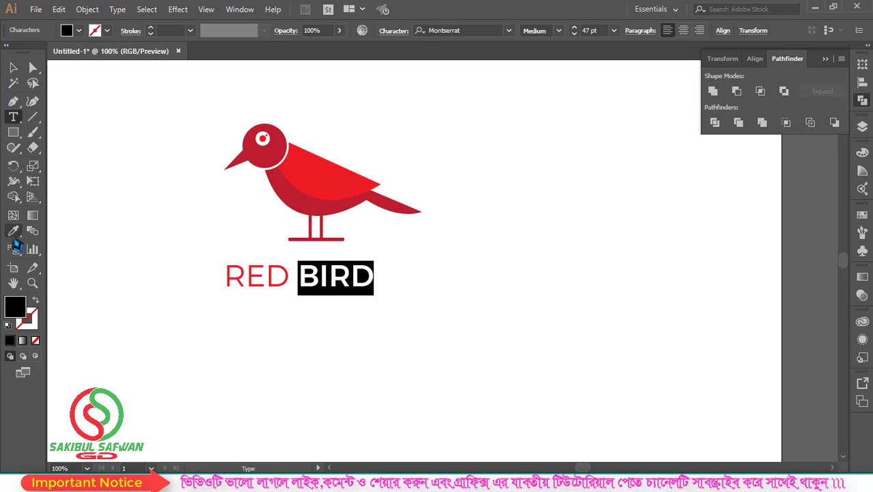
pyautogui.click(13, 231)
pyautogui.click(301, 207)
# - Reposition the RED BIRD wordmark slightly under the bird
pyautogui.press('v')
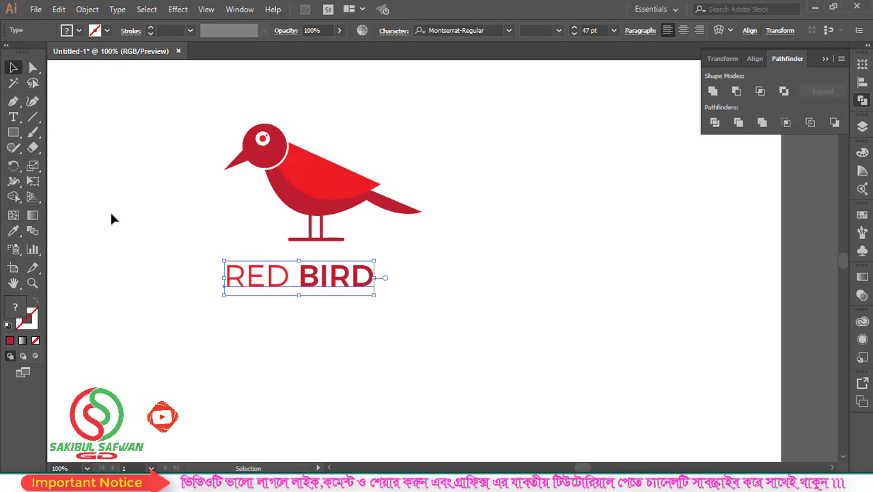
pyautogui.click(110, 209)
pyautogui.moveTo(310, 284); pyautogui.dragTo(337, 279)
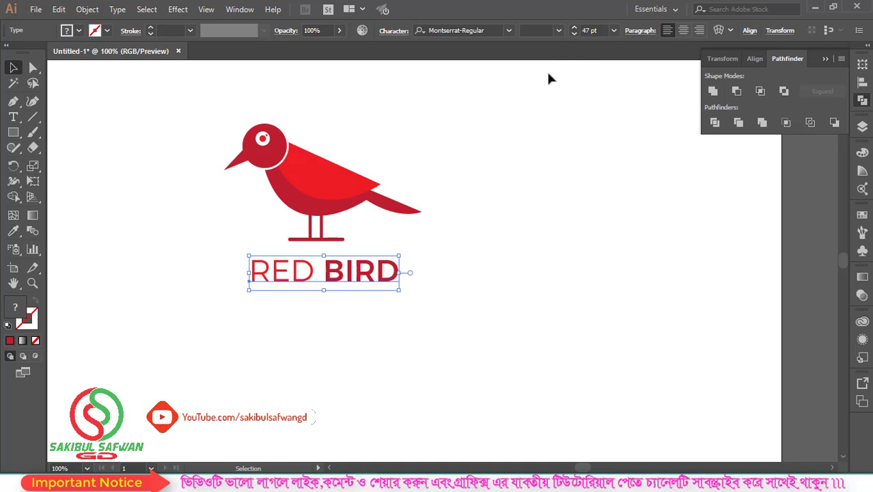
pyautogui.scroll(4, 598, 30)
pyautogui.scroll(1, 597, 30)
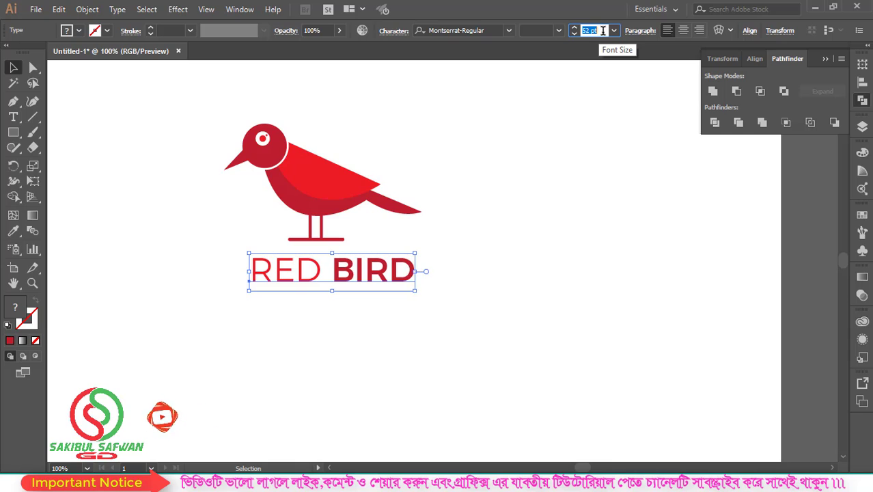
pyautogui.scroll(2, 597, 30)
pyautogui.scroll(1, 597, 31)
pyautogui.click(444, 267)
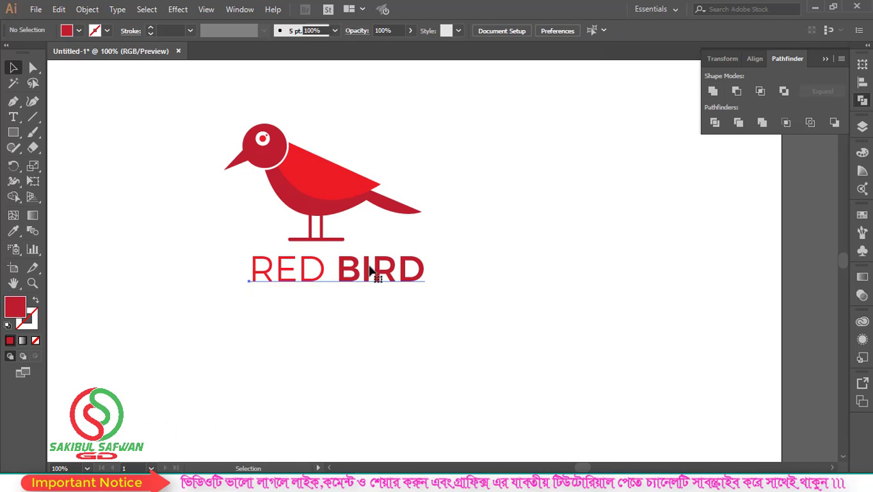
pyautogui.moveTo(372, 270); pyautogui.dragTo(360, 272)
# - Centre the bird and wordmark horizontally with the Align panel
pyautogui.moveTo(490, 121); pyautogui.dragTo(106, 352)
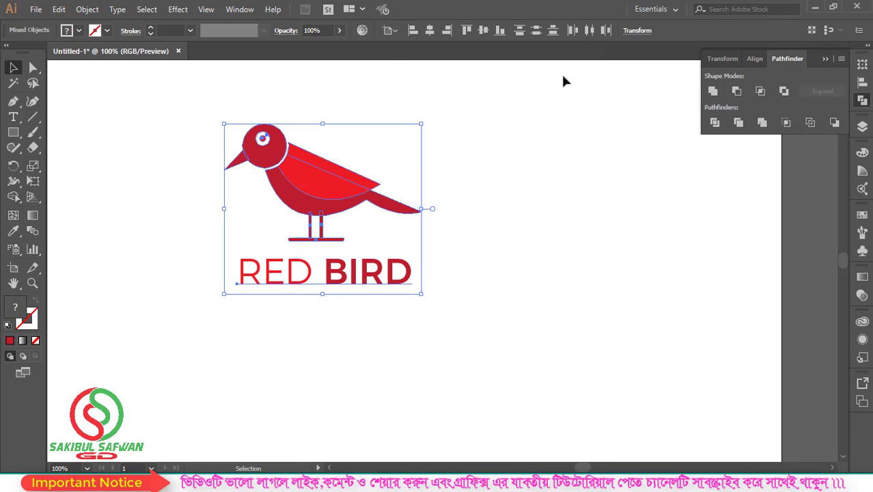
pyautogui.click(243, 12)
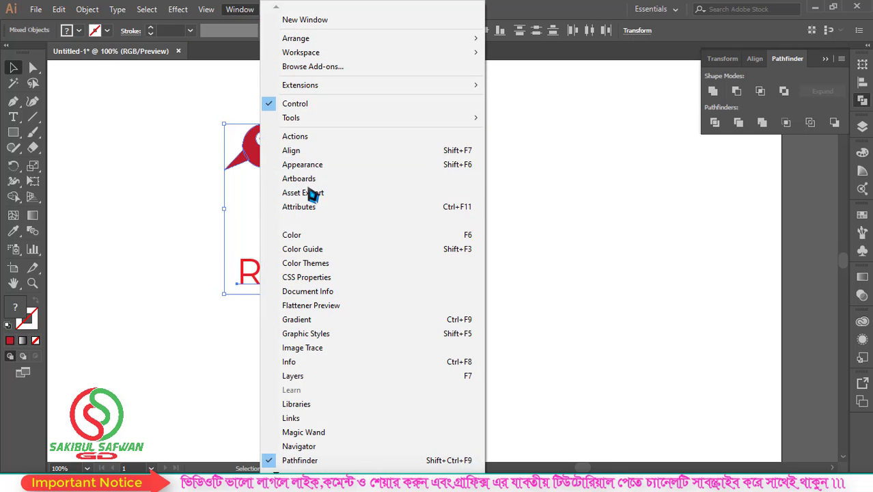
pyautogui.click(311, 151)
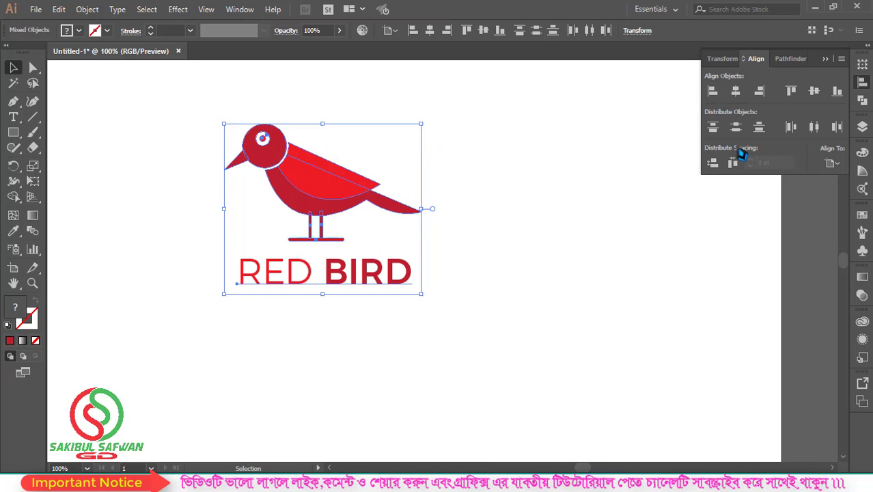
pyautogui.click(735, 91)
# - Enlarge the RED BIRD wordmark to 67.55 pt and nudge it into place
pyautogui.click(530, 219)
pyautogui.click(453, 273)
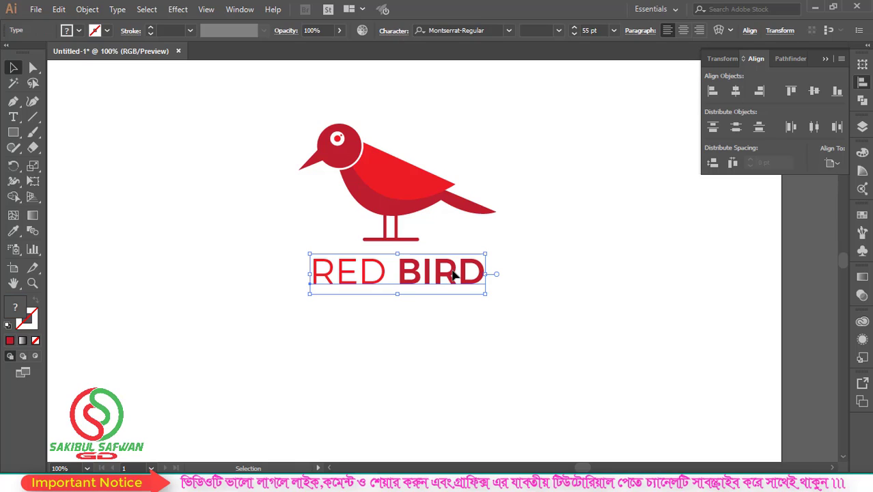
pyautogui.press('Up')
pyautogui.press('Up')
pyautogui.press('Up')
pyautogui.press('Up')
pyautogui.press('Up')
pyautogui.press('Up')
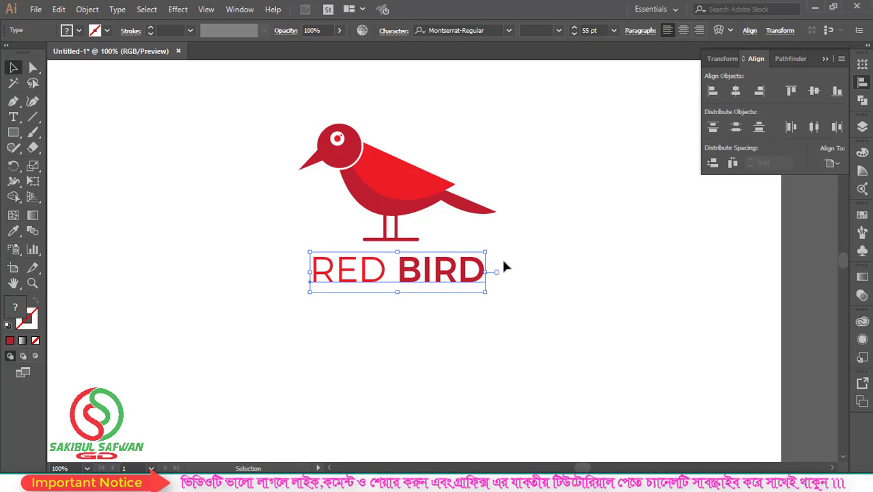
pyautogui.press('Up')
pyautogui.press('Up')
pyautogui.press('Up')
pyautogui.click(540, 275)
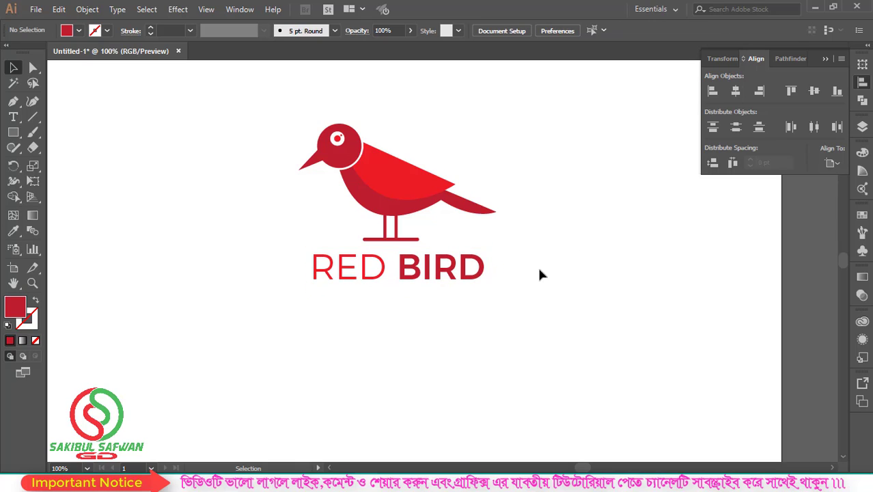
pyautogui.click(456, 272)
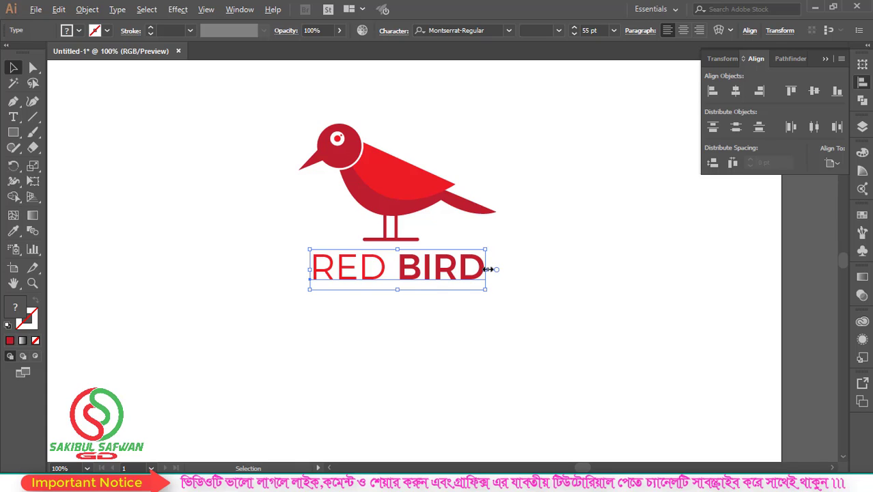
pyautogui.moveTo(488, 269); pyautogui.dragTo(500, 267)
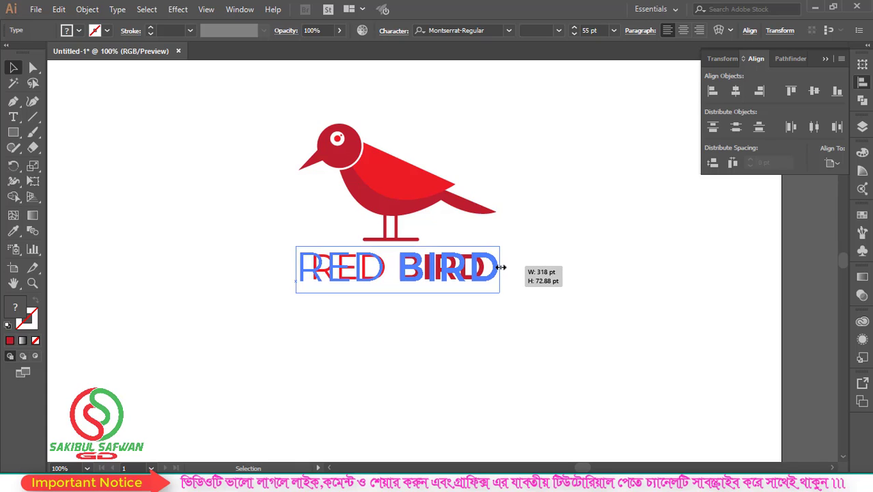
pyautogui.moveTo(500, 267); pyautogui.dragTo(506, 269)
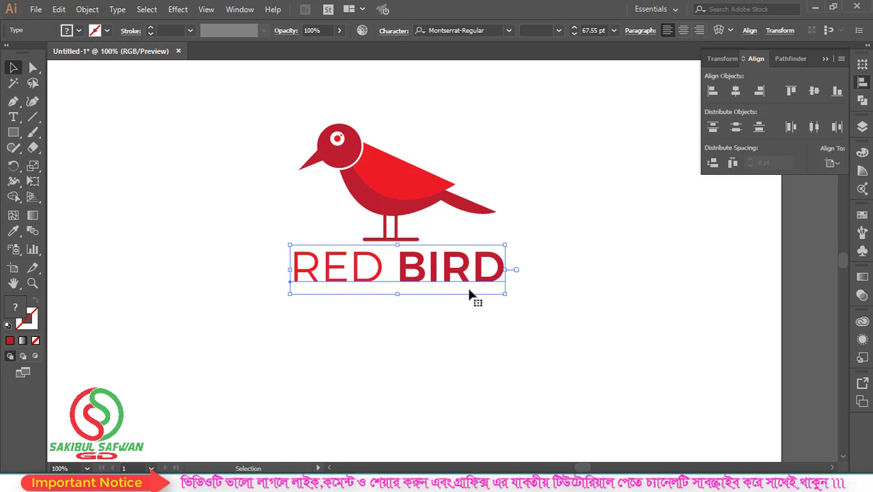
pyautogui.press('Down')
pyautogui.press('Down')
pyautogui.press('Down')
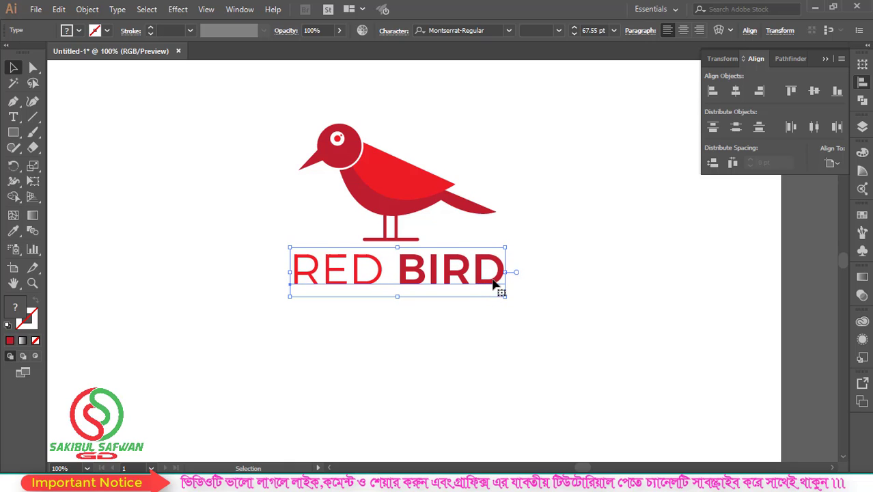
pyautogui.click(255, 297)
# - Scale the bird down slightly and move it closer above the wordmark
pyautogui.scroll(-2, 397, 237)
pyautogui.scroll(2, 316, 234)
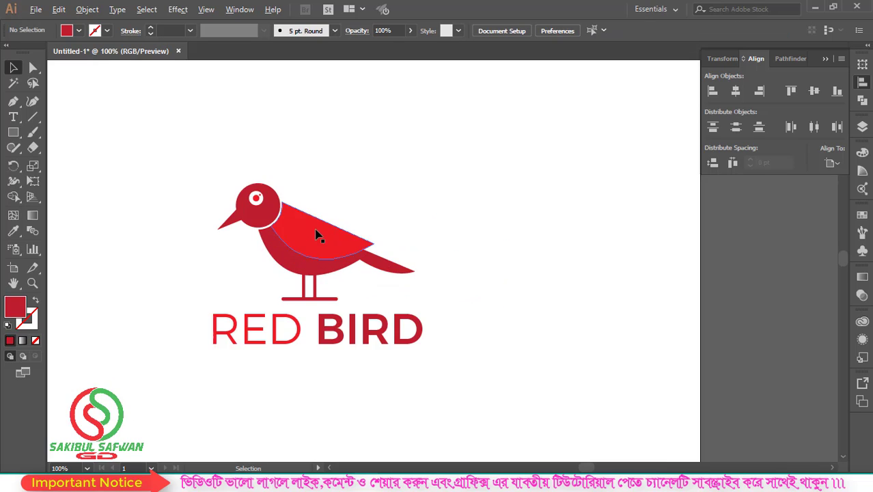
pyautogui.click(361, 216)
pyautogui.moveTo(414, 183); pyautogui.dragTo(402, 192)
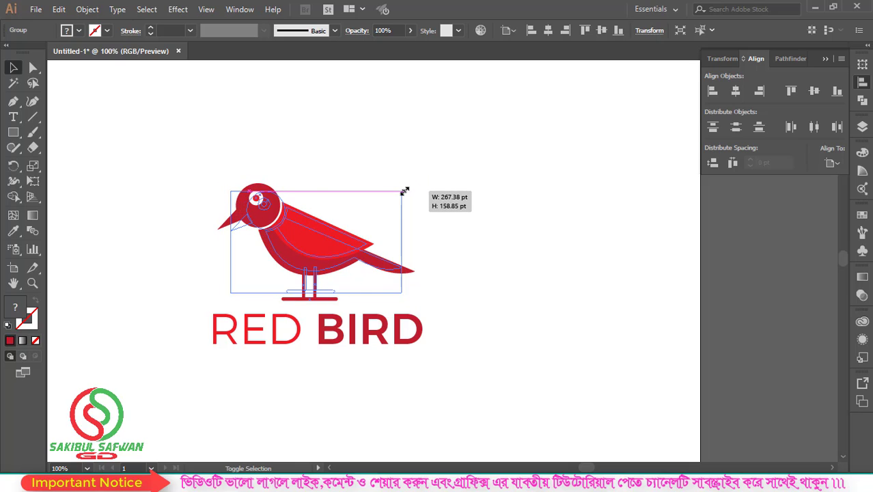
pyautogui.moveTo(315, 242); pyautogui.dragTo(315, 253)
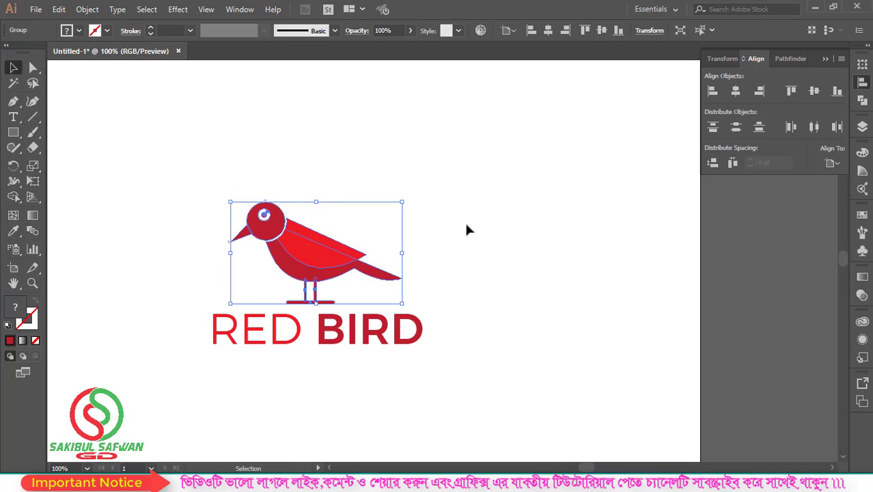
pyautogui.click(425, 256)
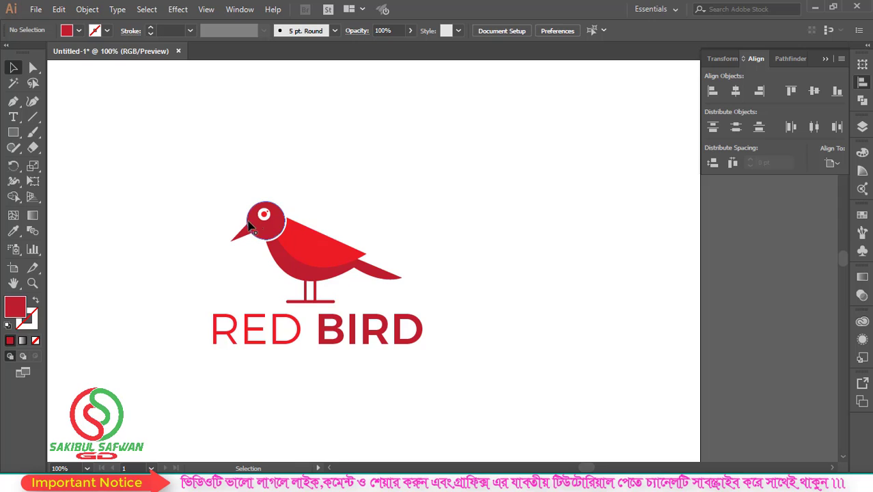
pyautogui.hotkey('ctrl', '-')
# - Convert the RED BIRD wordmark text into outlines
pyautogui.moveTo(415, 155); pyautogui.dragTo(188, 338)
pyautogui.rightClick(281, 236)
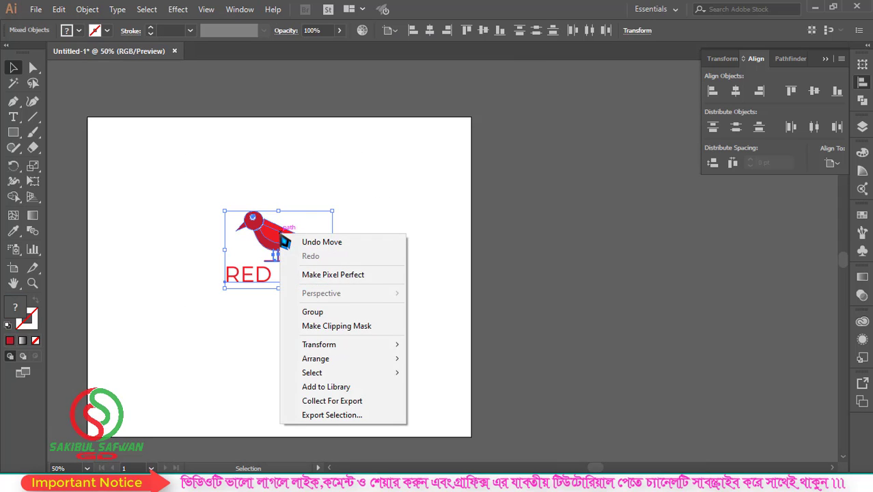
pyautogui.click(356, 184)
pyautogui.click(314, 275)
pyautogui.rightClick(301, 275)
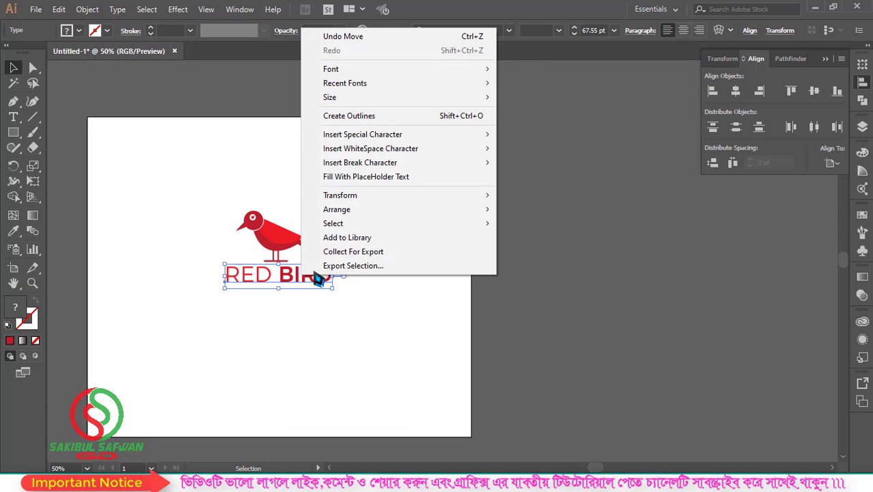
pyautogui.click(362, 116)
# - Group bird and outlined text, centre it vertically on the artboard, and enlarge it to 650 pt wide
pyautogui.moveTo(366, 176); pyautogui.dragTo(205, 321)
pyautogui.rightClick(277, 239)
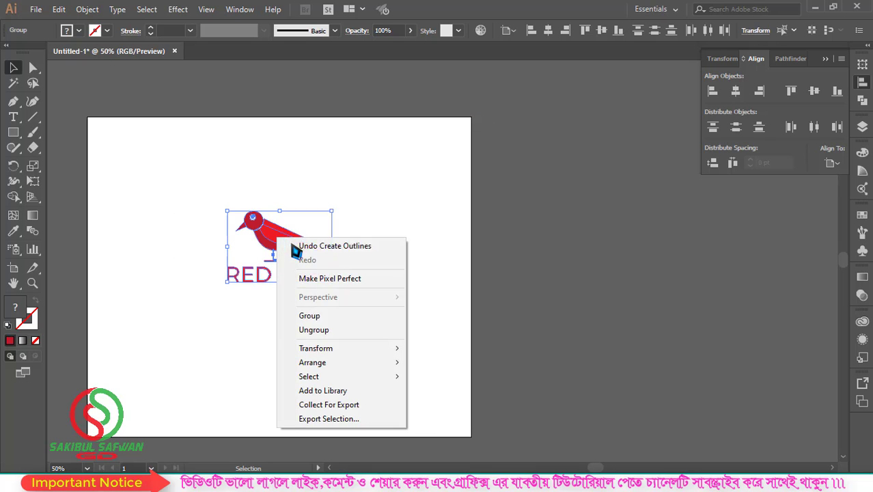
pyautogui.click(322, 329)
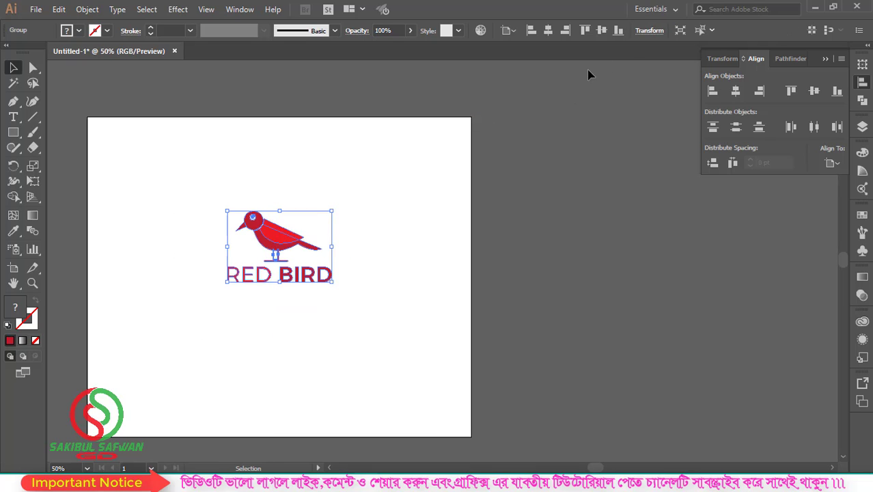
pyautogui.click(506, 30)
pyautogui.click(519, 72)
pyautogui.click(584, 30)
pyautogui.click(602, 31)
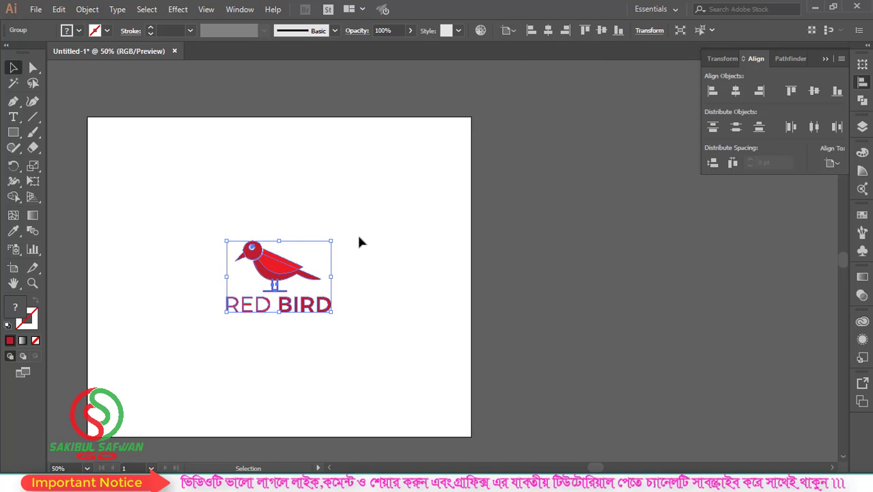
pyautogui.moveTo(334, 238); pyautogui.dragTo(387, 200)
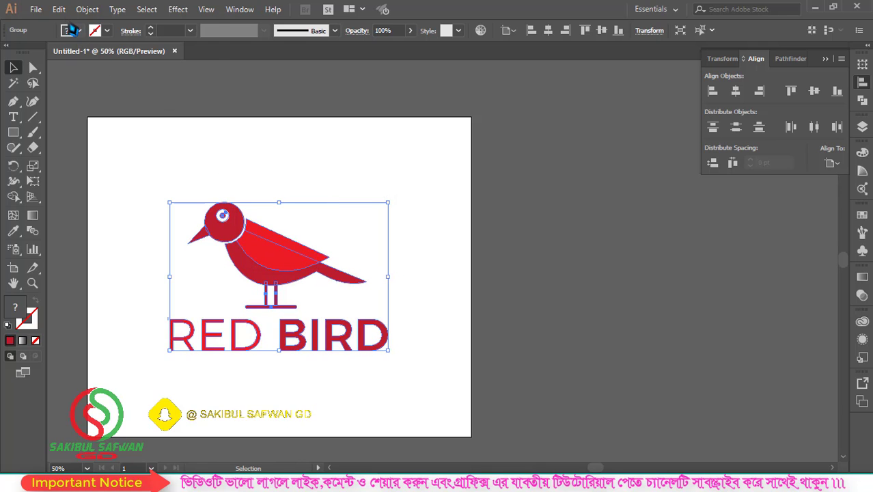
pyautogui.click(36, 9)
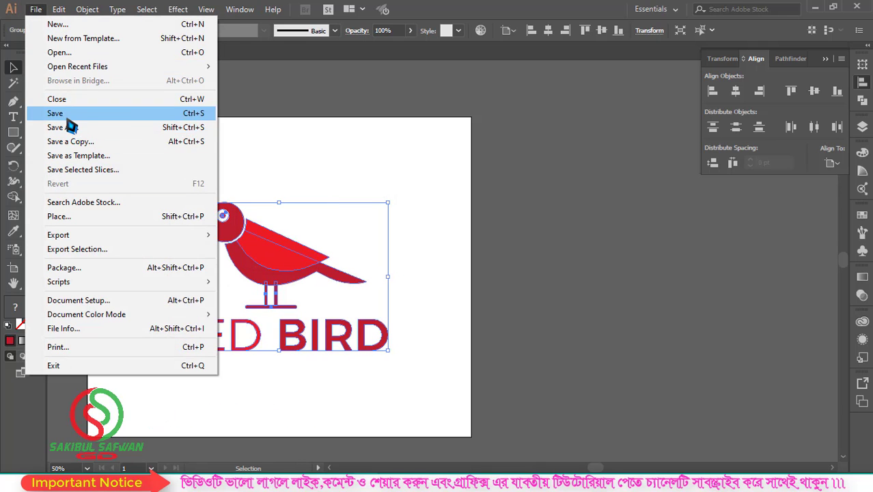
# - Save the document to the Desktop as 'Red Bird logo design'
pyautogui.click(71, 127)
pyautogui.scroll(2, 92, 110)
pyautogui.scroll(3, 60, 108)
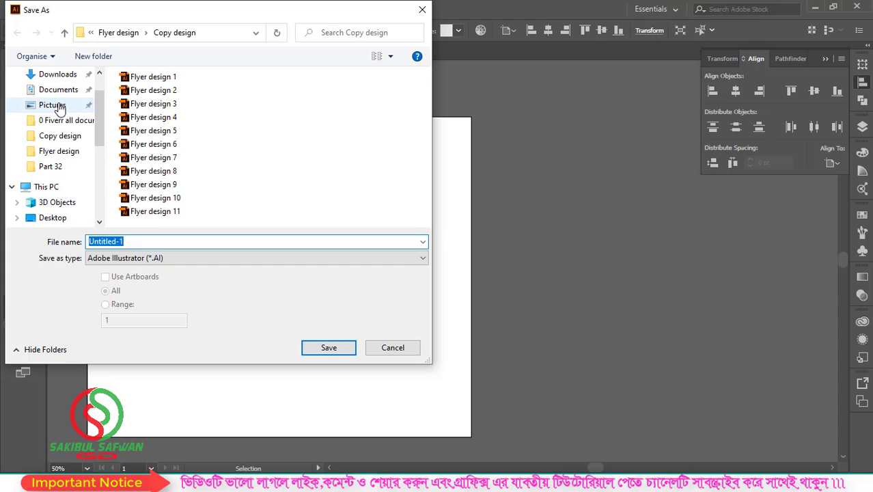
pyautogui.scroll(3, 60, 108)
pyautogui.click(58, 105)
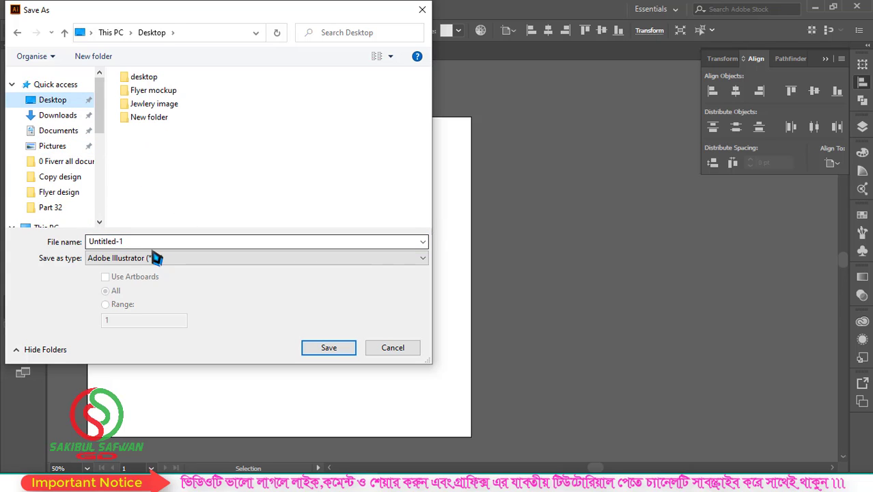
pyautogui.write('R')
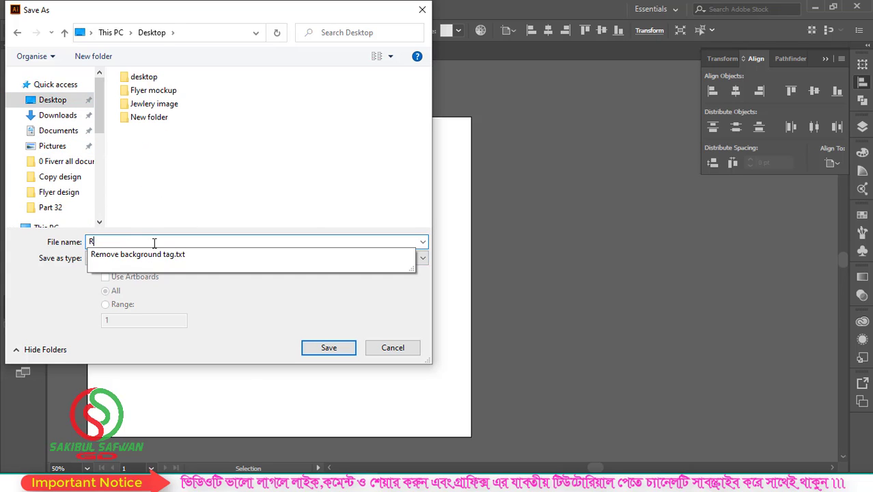
pyautogui.write('ed Bird logo design')
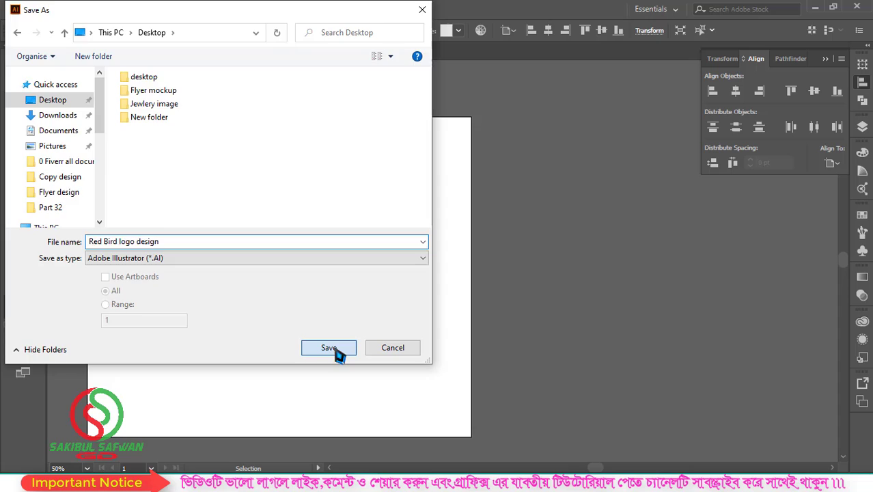
pyautogui.click(335, 348)
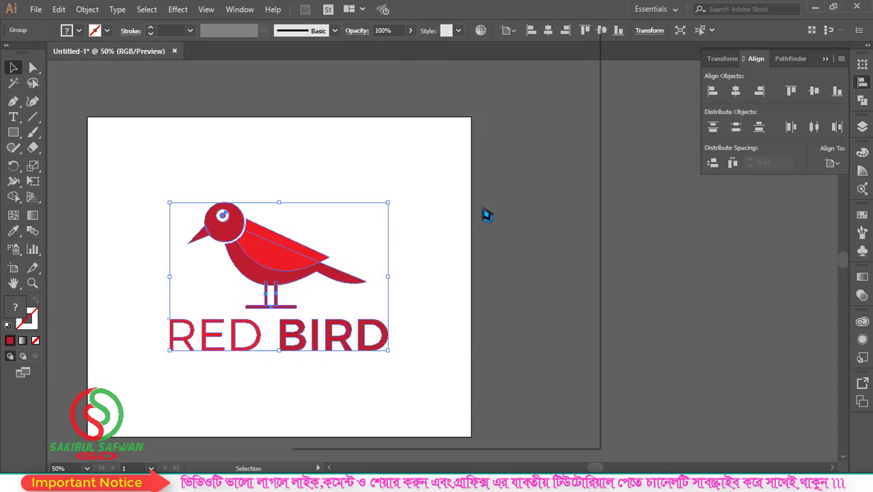
# - Accept the default Illustrator options, then export the logo as a JPEG (RGB, 300 ppi)
pyautogui.click(493, 412)
pyautogui.click(35, 10)
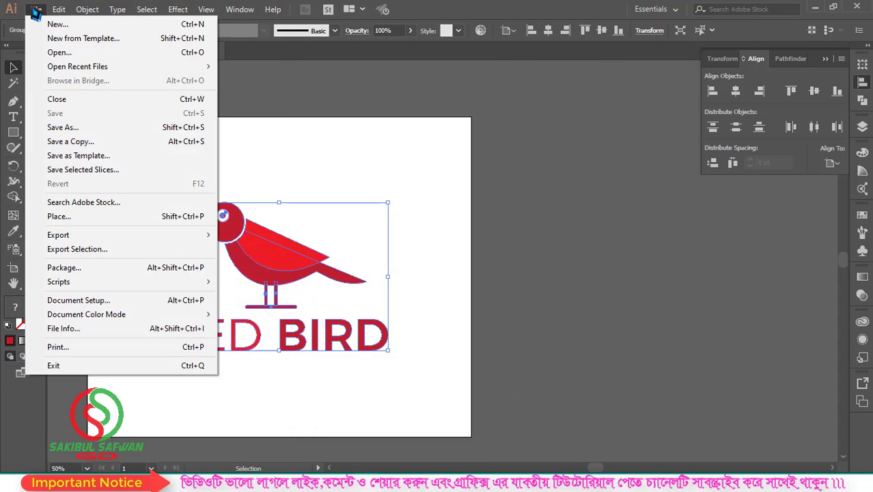
pyautogui.click(255, 248)
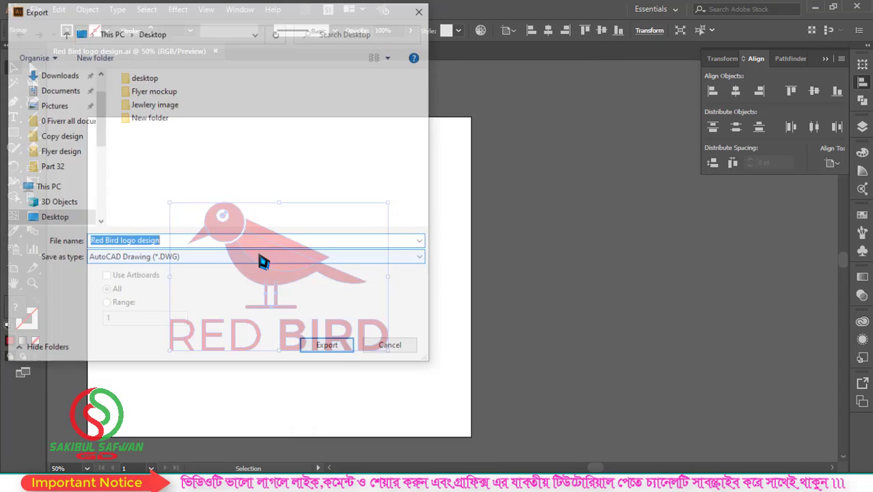
pyautogui.click(172, 260)
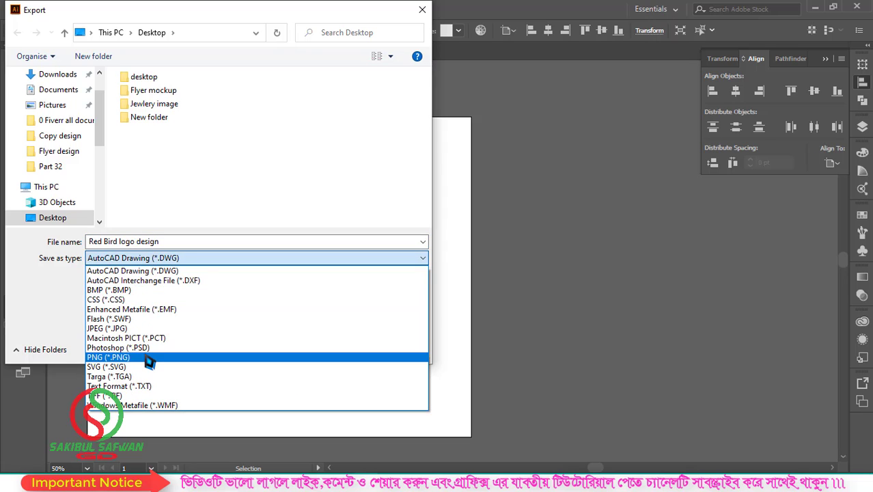
pyautogui.click(141, 329)
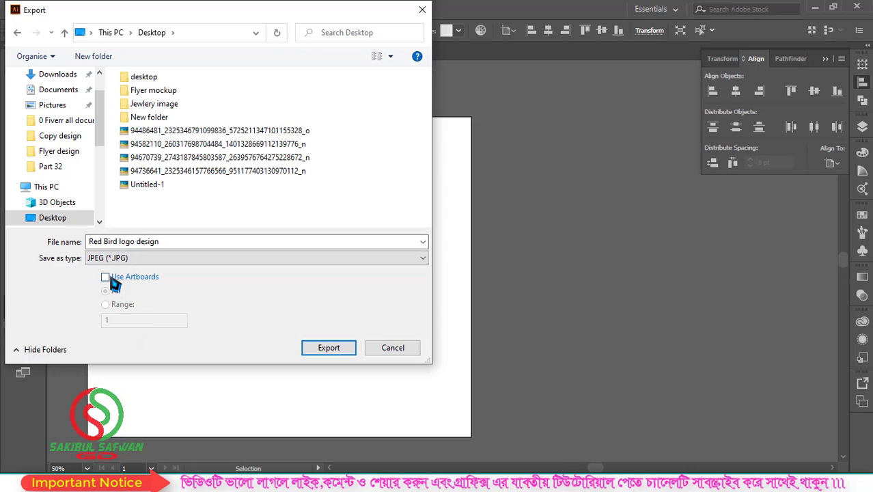
pyautogui.click(326, 349)
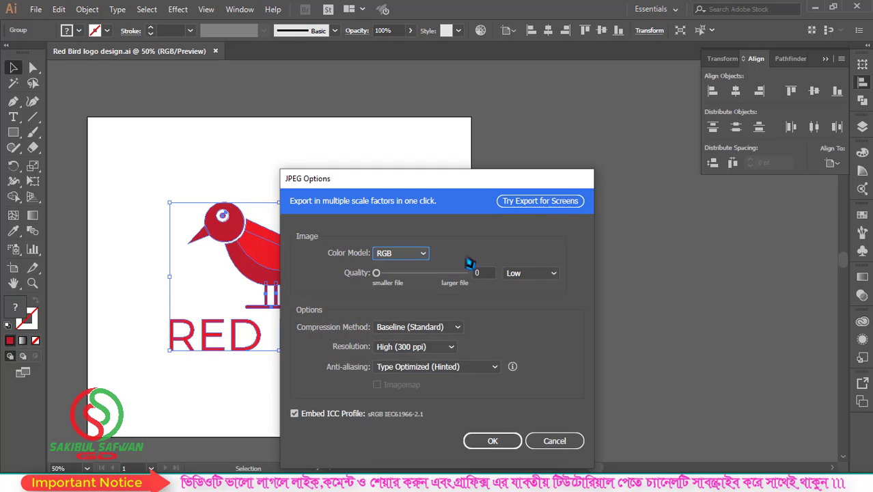
pyautogui.write('10')
pyautogui.click(504, 441)
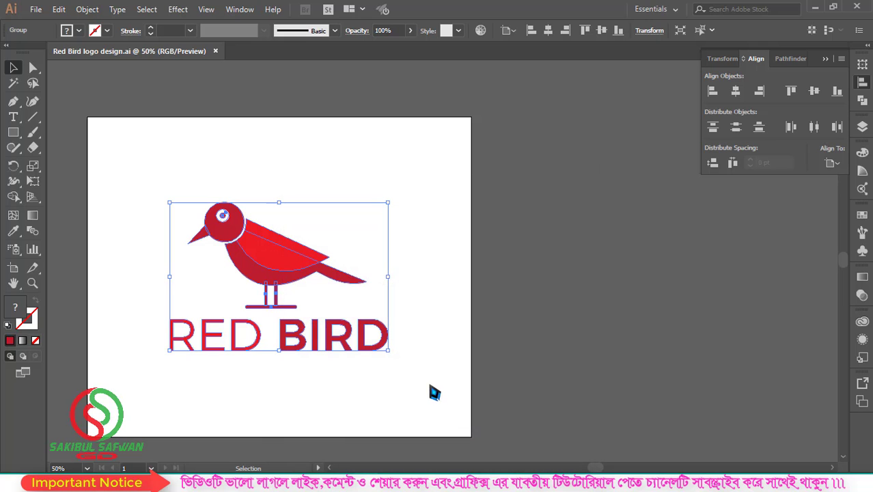